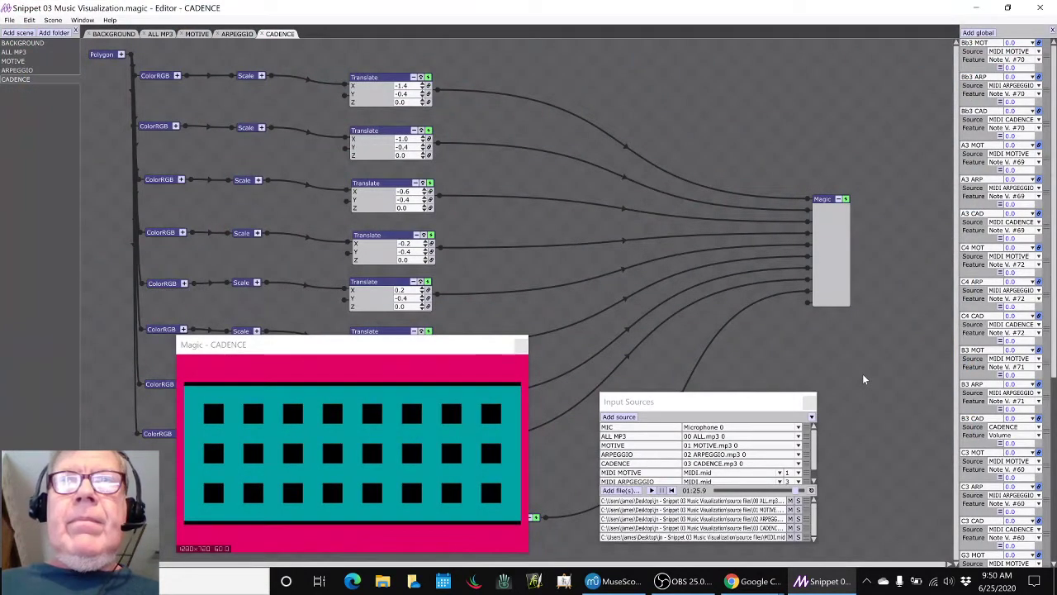
Step: Pause the CADENCE visualization and rewind the input sources to 00:00.0
{"action": "key", "text": "space"}
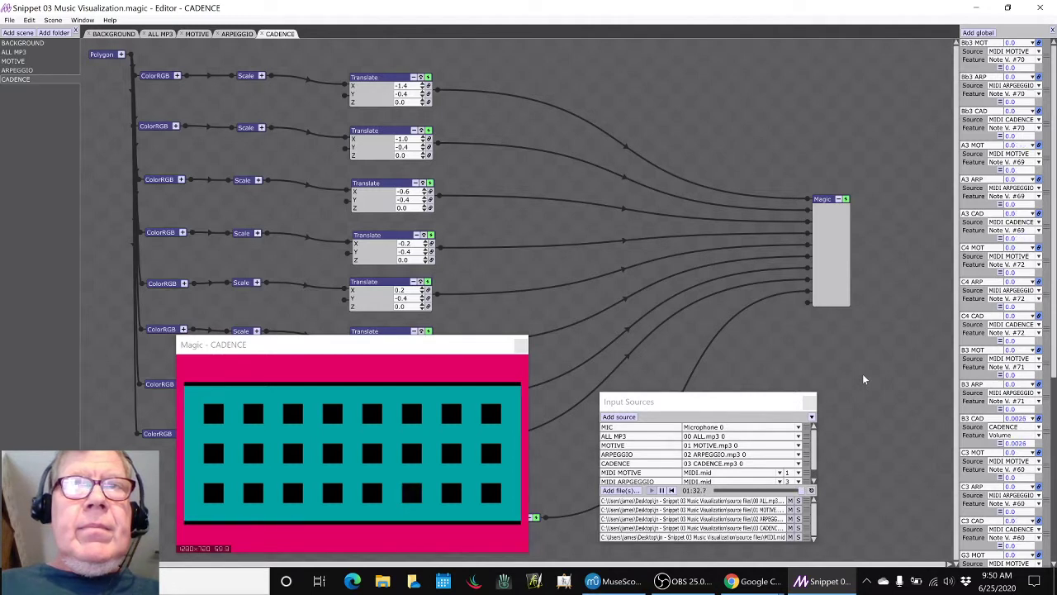
{"action": "key", "text": "space"}
{"action": "key", "text": "Home"}
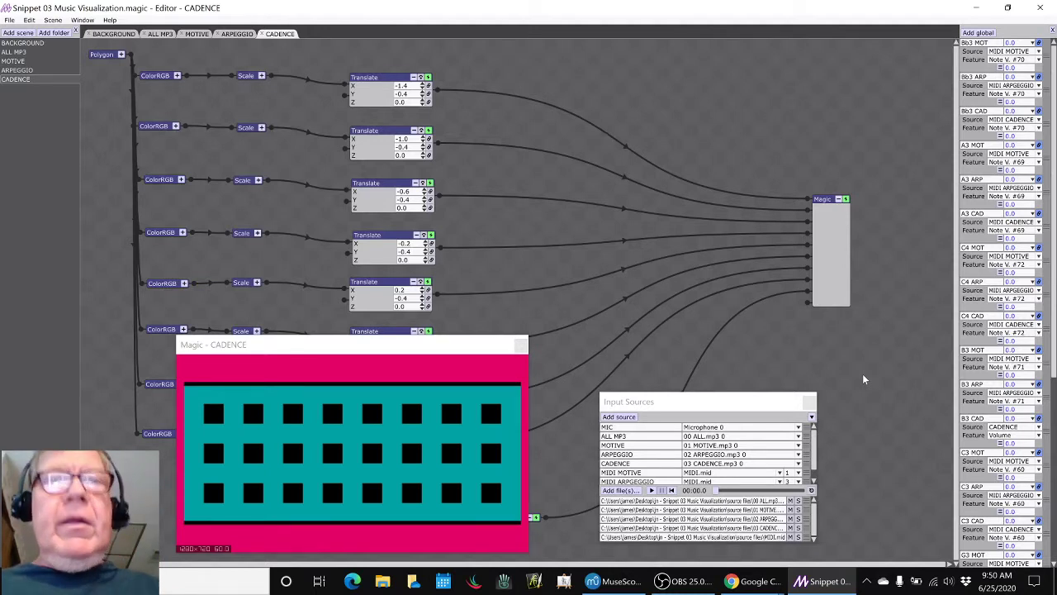
Step: Minimize OBS to bring up the Napkin Diagram spreadsheet
{"action": "key", "text": "alt+Tab"}
{"action": "key", "text": "alt+Tab"}
{"action": "key", "text": "alt+Tab"}
{"action": "key", "text": "alt+Tab"}
{"action": "key", "text": "alt+Tab"}
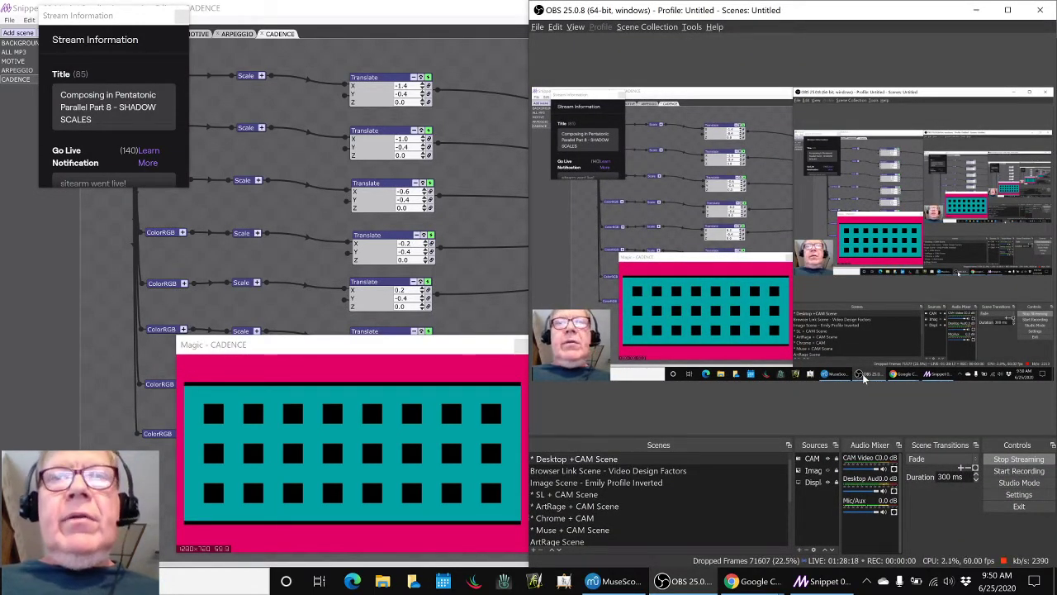
{"action": "left_click", "coordinate": [691, 582]}
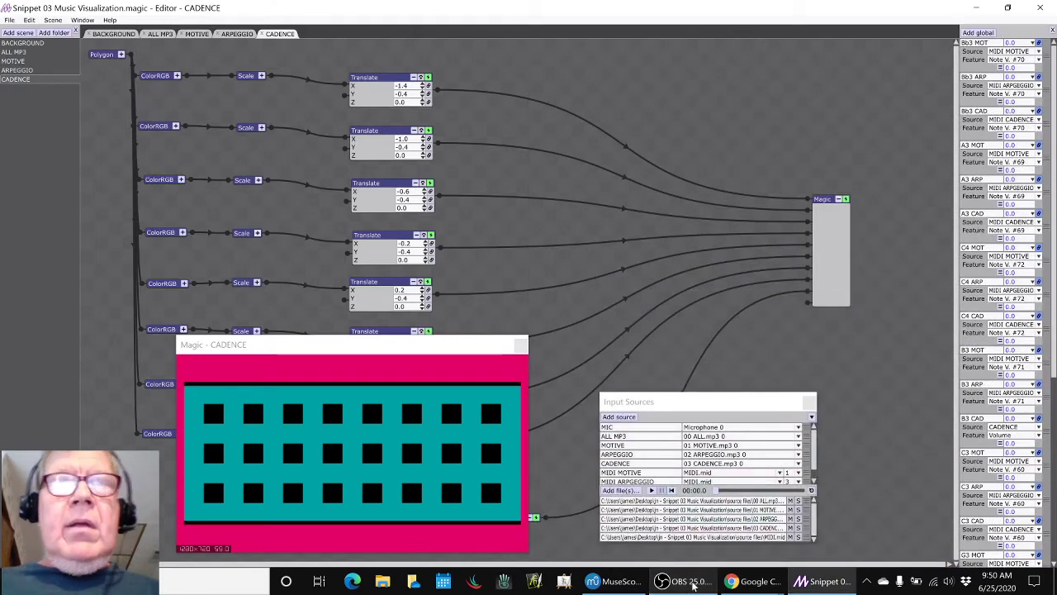
{"action": "key", "text": "alt+Tab"}
{"action": "key", "text": "alt+Tab"}
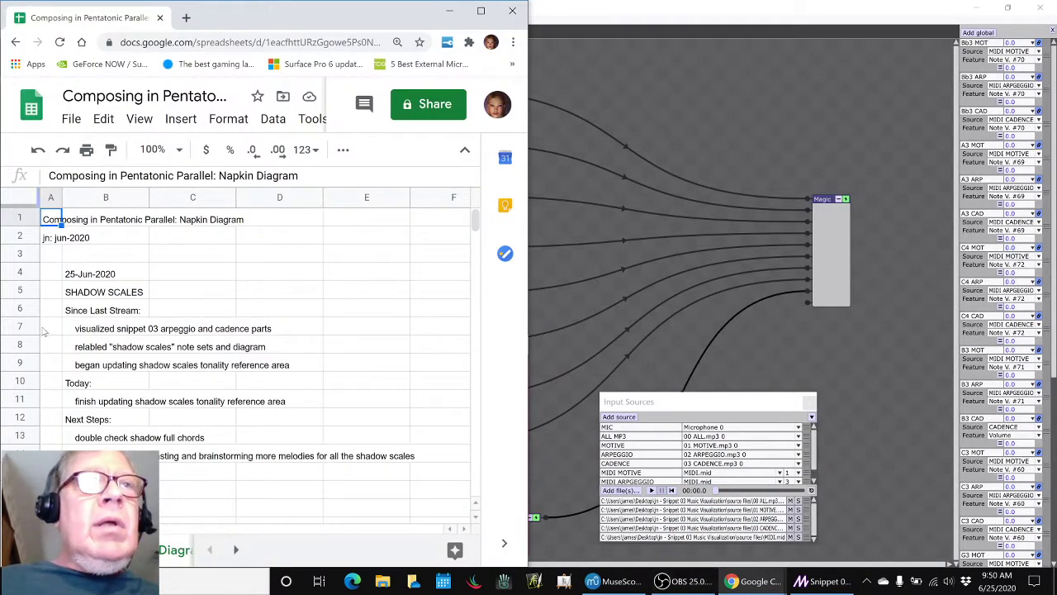
Step: Go over the since-last-stream entries (snippet 03 visualization, relabeled shadow scales, tonality reference area) and today's task
{"action": "left_click", "coordinate": [88, 312]}
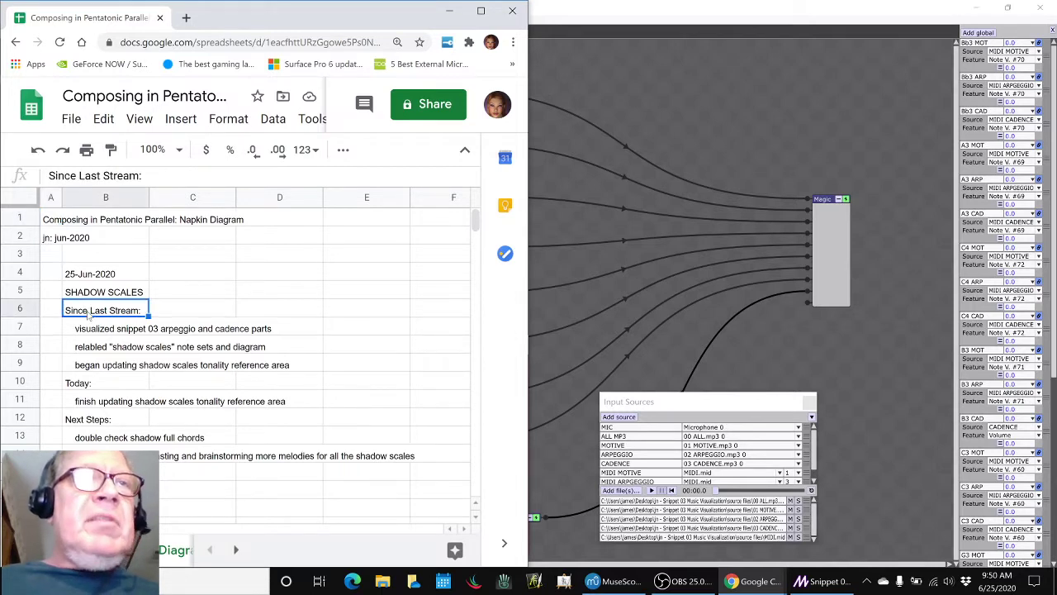
{"action": "left_click", "coordinate": [85, 331]}
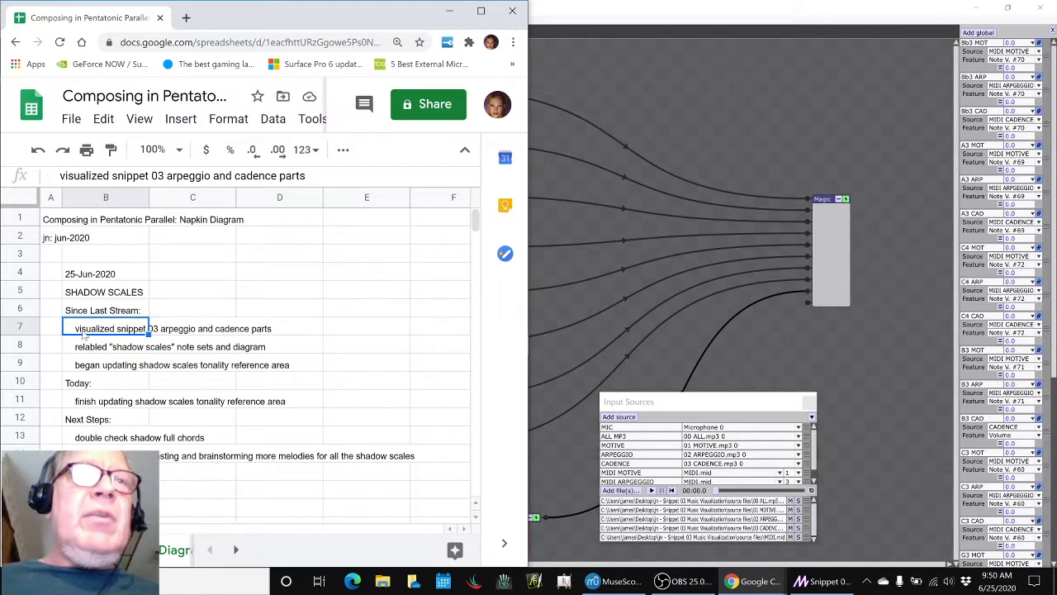
{"action": "left_click", "coordinate": [83, 348]}
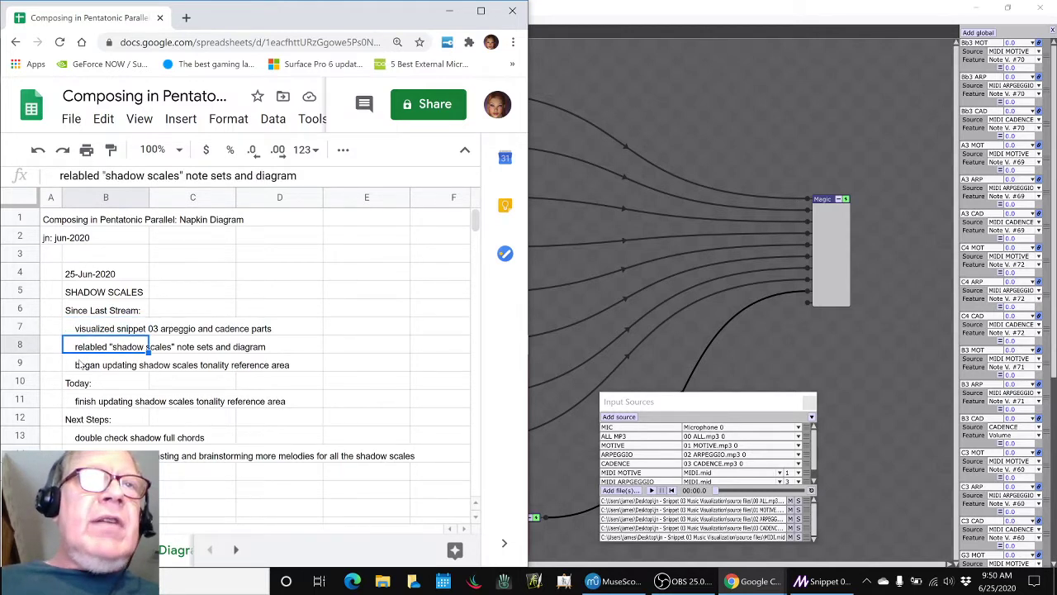
{"action": "left_click", "coordinate": [80, 367]}
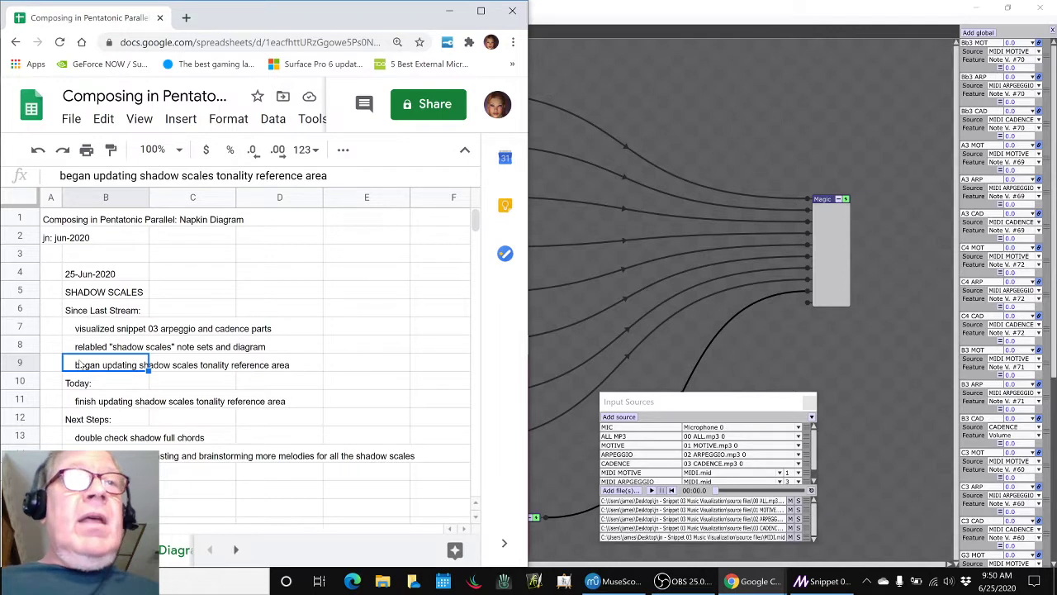
{"action": "left_click", "coordinate": [83, 403]}
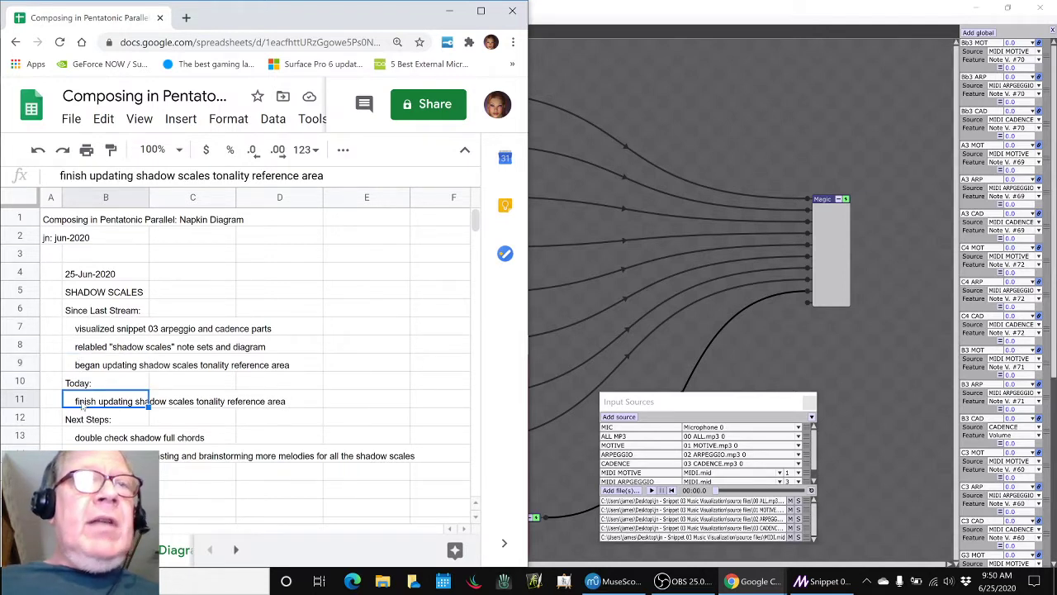
{"action": "key", "text": "alt+Tab"}
Step: Bring up the Shadow Scales spreadsheet beside the MuseScore tonality reference score
{"action": "key", "text": "alt+Tab"}
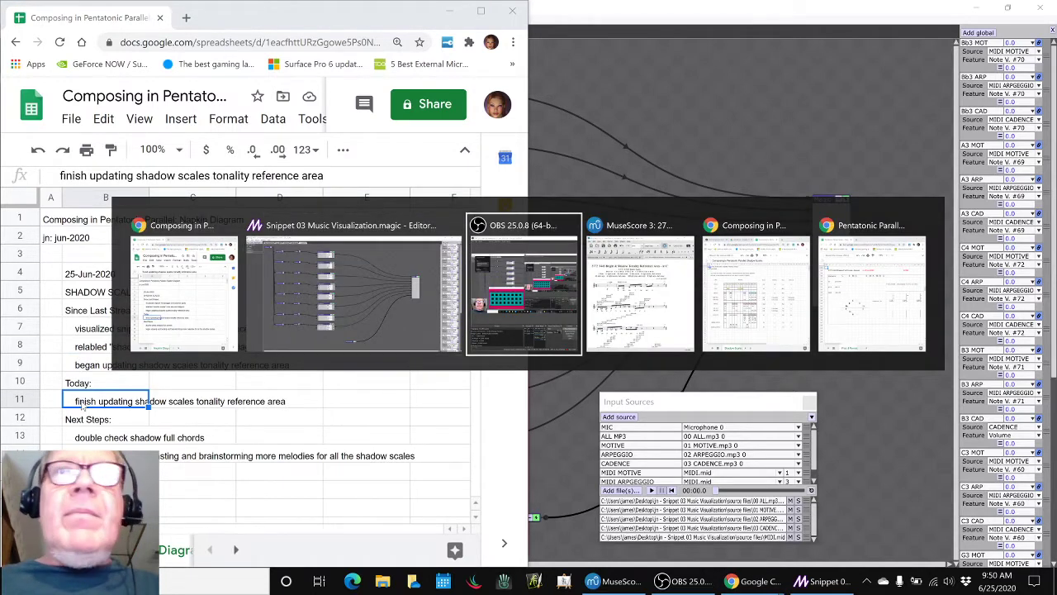
{"action": "key", "text": "alt+Tab"}
{"action": "key", "text": "alt+Tab"}
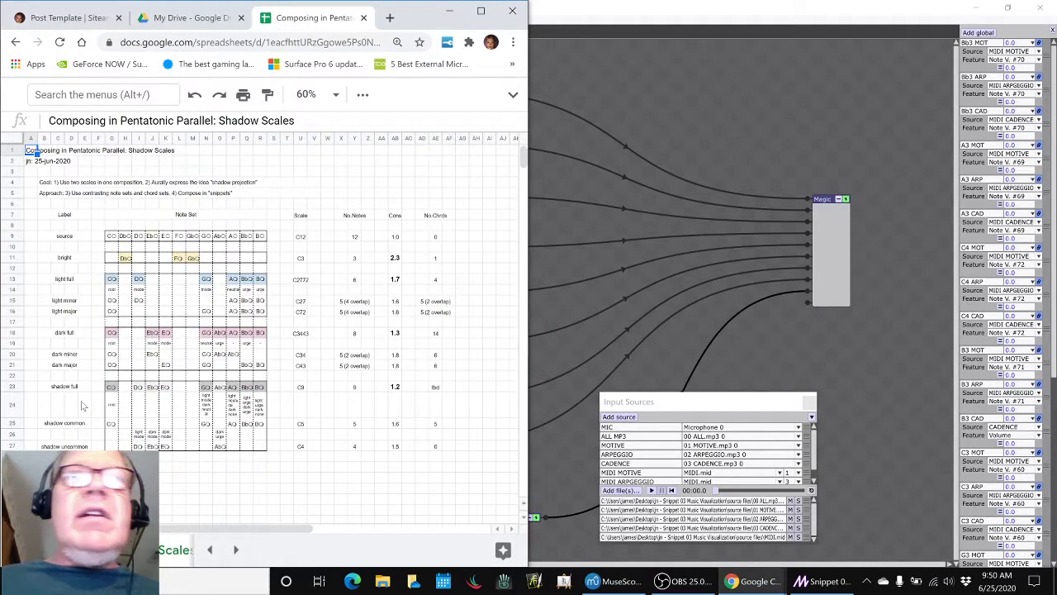
{"action": "key", "text": "alt+Tab"}
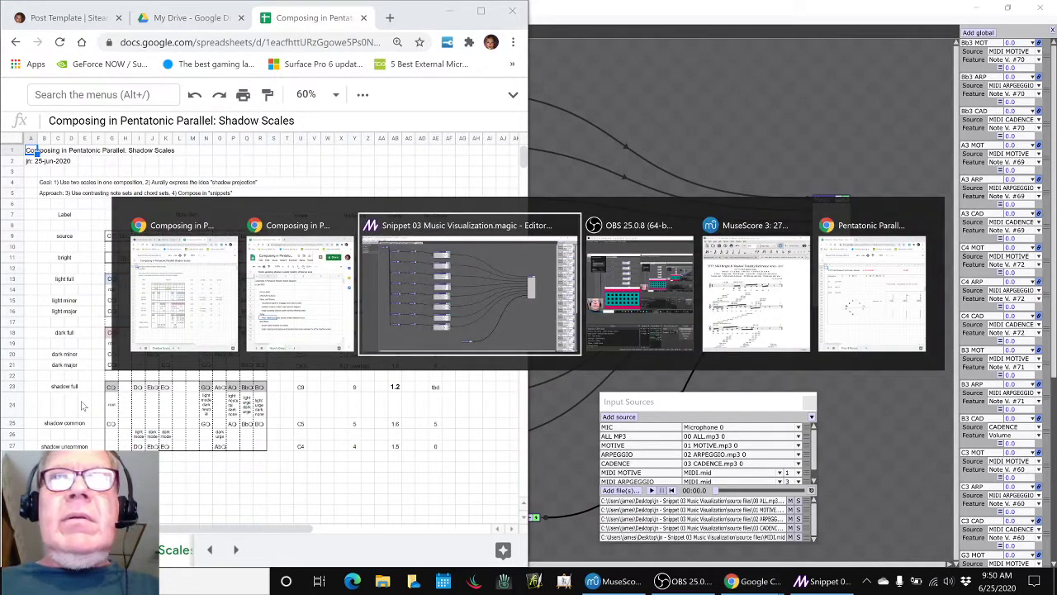
{"action": "key", "text": "alt+Tab"}
{"action": "key", "text": "alt+Tab"}
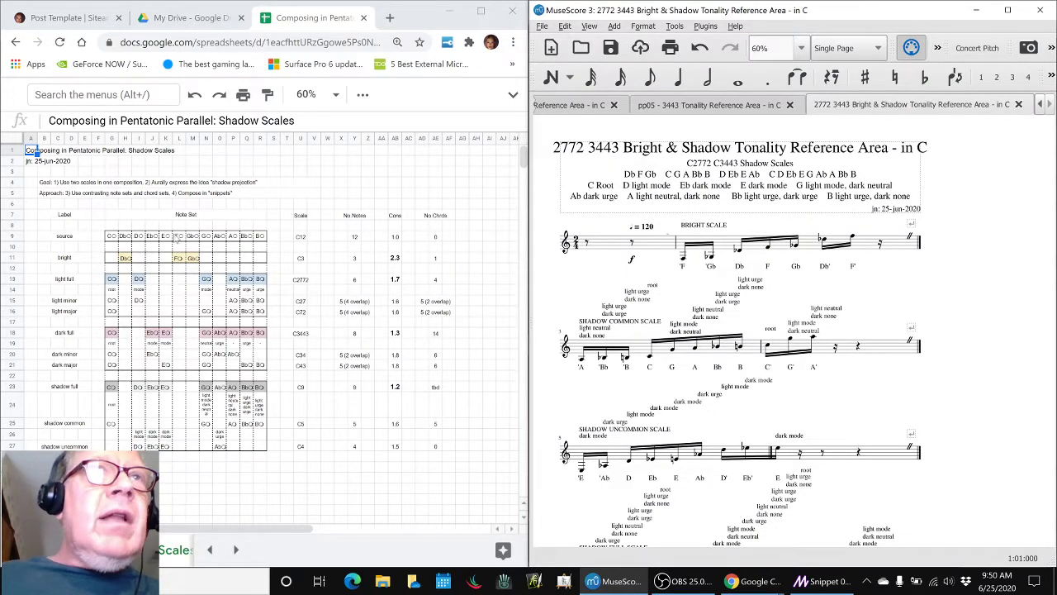
Step: Review the bright row notes DbO, FO, GbO, then the C2772, dark full, C3443 and shadow full rows
{"action": "left_click", "coordinate": [126, 258]}
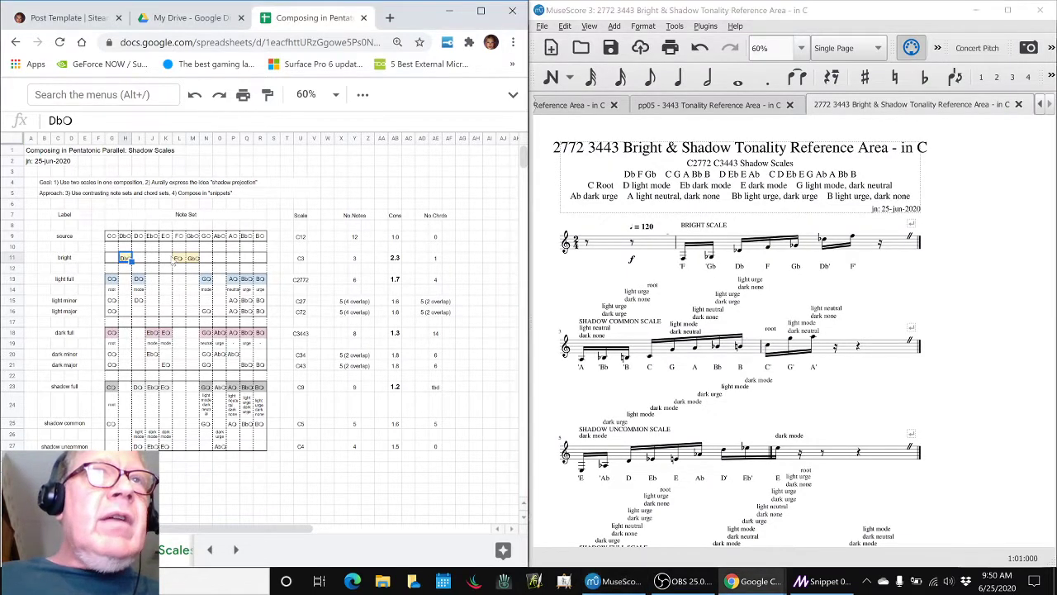
{"action": "left_click", "coordinate": [179, 258]}
{"action": "left_click", "coordinate": [193, 259]}
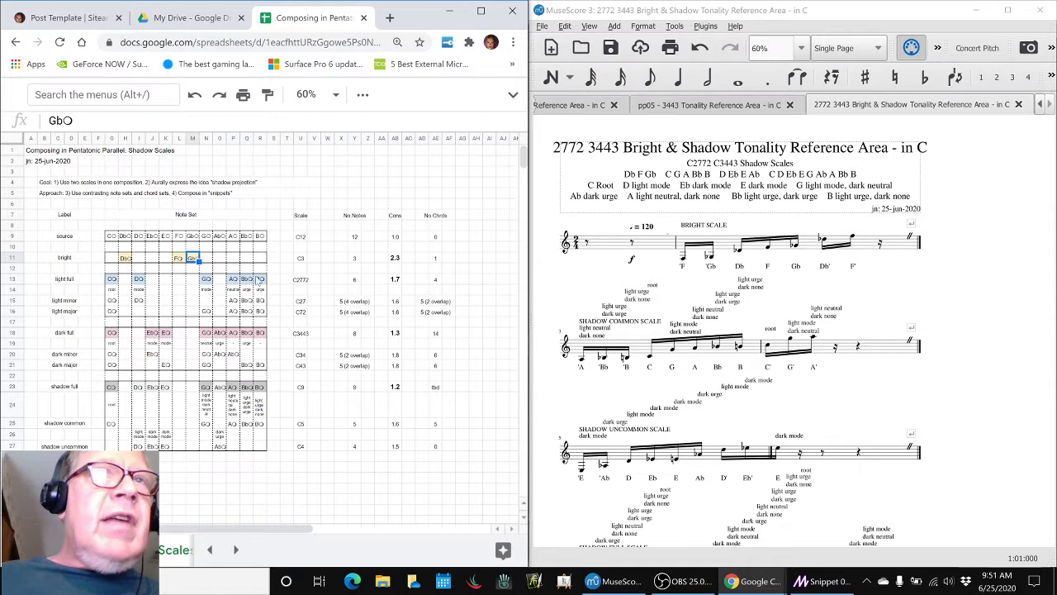
{"action": "left_click", "coordinate": [301, 279]}
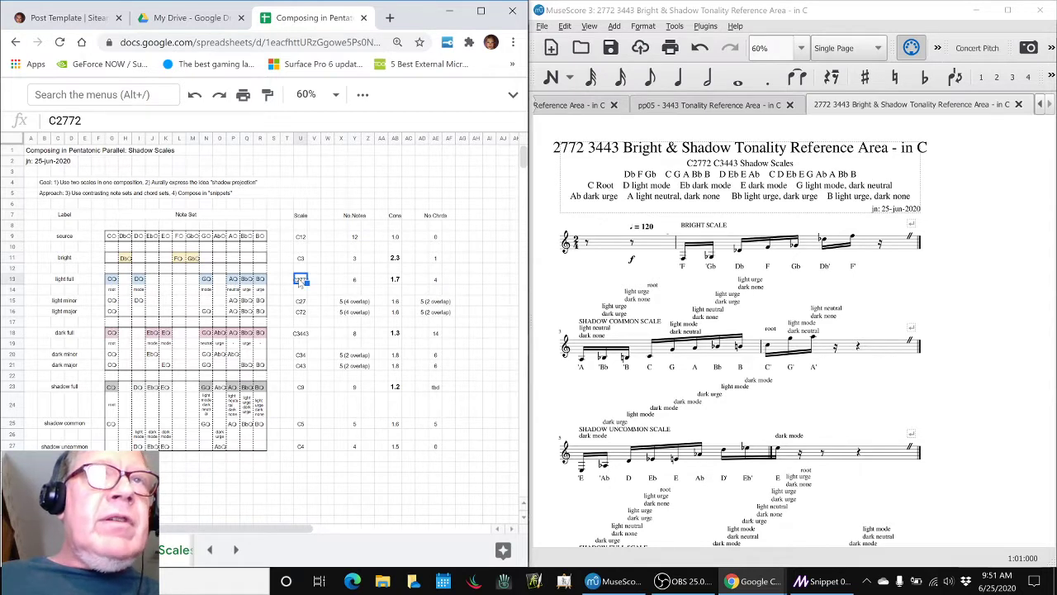
{"action": "left_click", "coordinate": [65, 338]}
{"action": "left_click", "coordinate": [302, 334]}
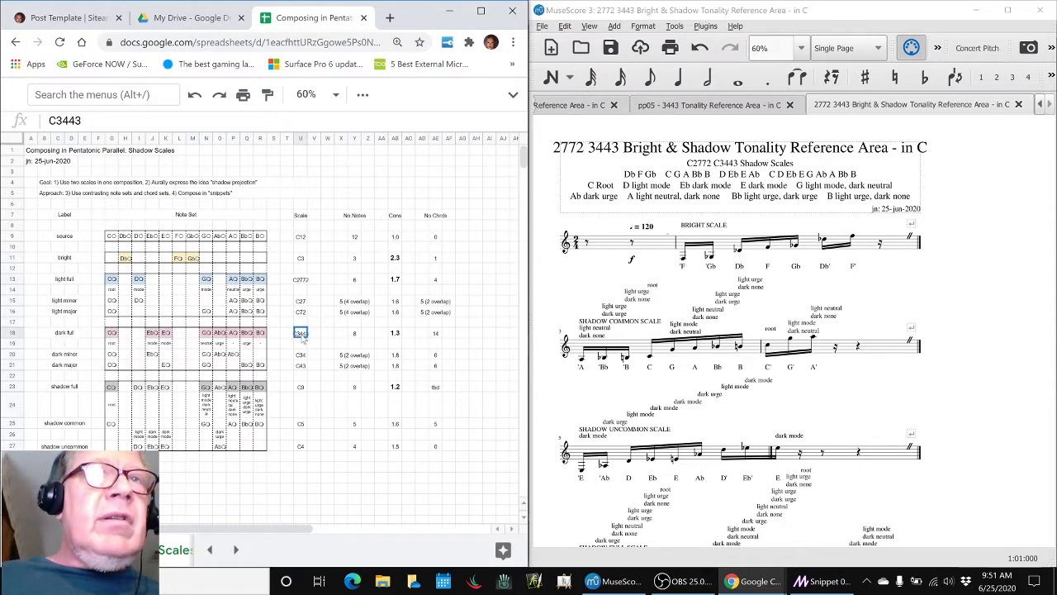
{"action": "left_click", "coordinate": [71, 390]}
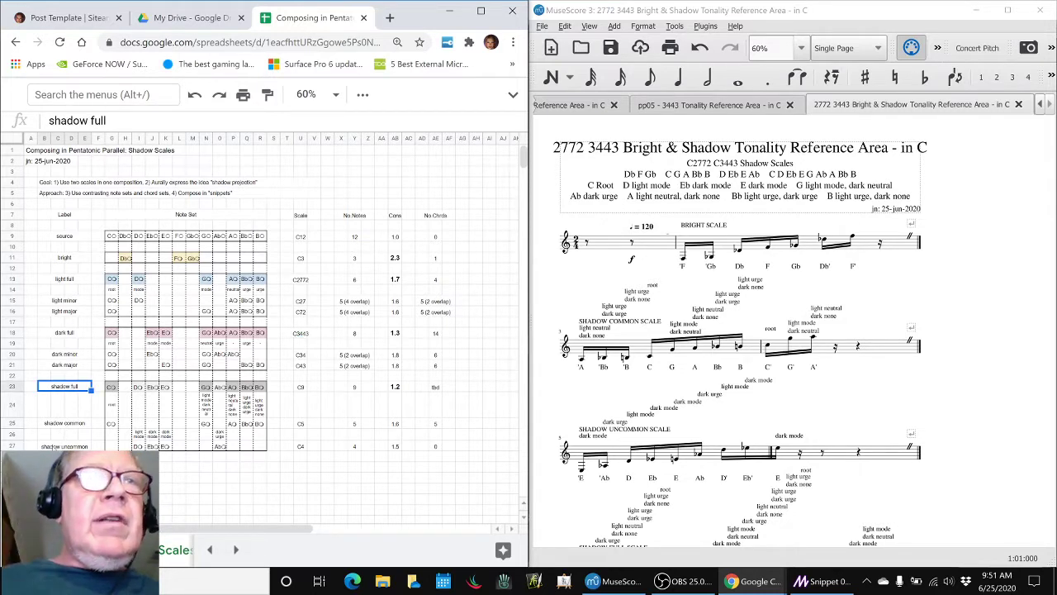
{"action": "left_click", "coordinate": [91, 422]}
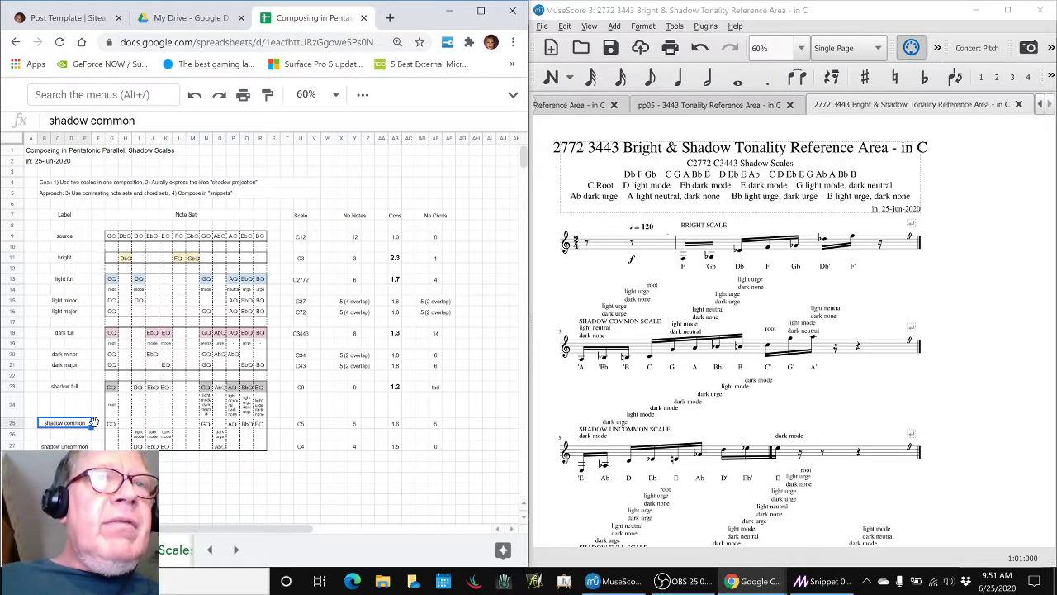
{"action": "left_click", "coordinate": [110, 424]}
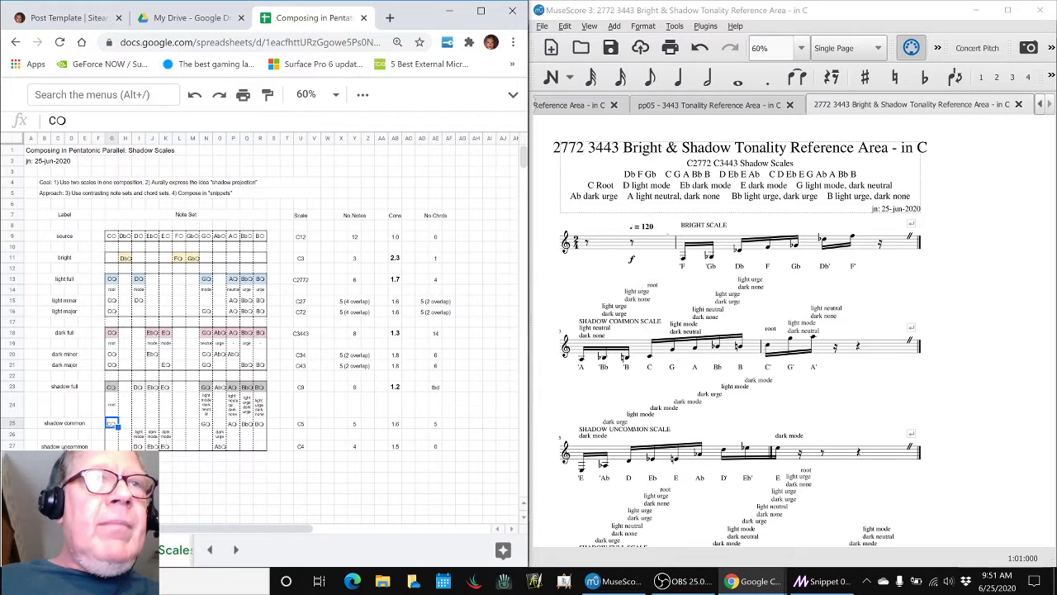
{"action": "left_click", "coordinate": [139, 446]}
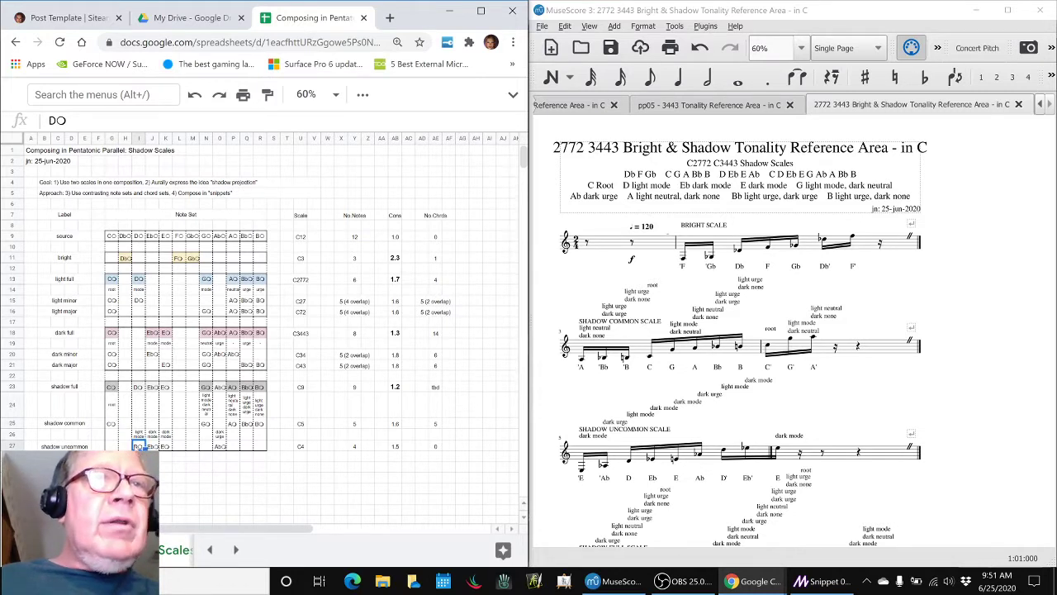
{"action": "left_click", "coordinate": [139, 388]}
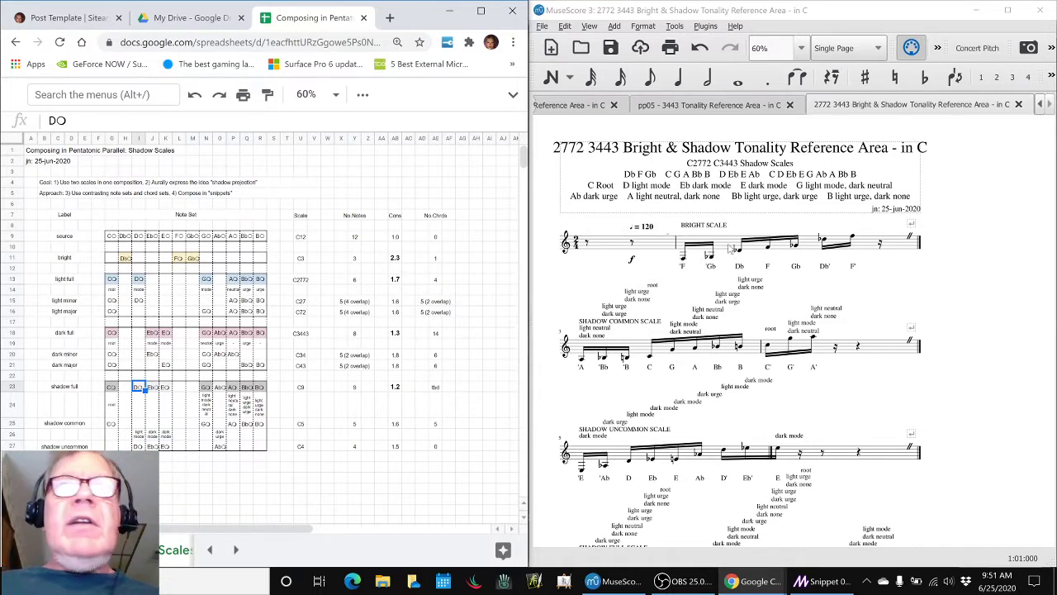
Step: Play back the bright scale and shadow common scale measures
{"action": "left_click", "coordinate": [730, 247]}
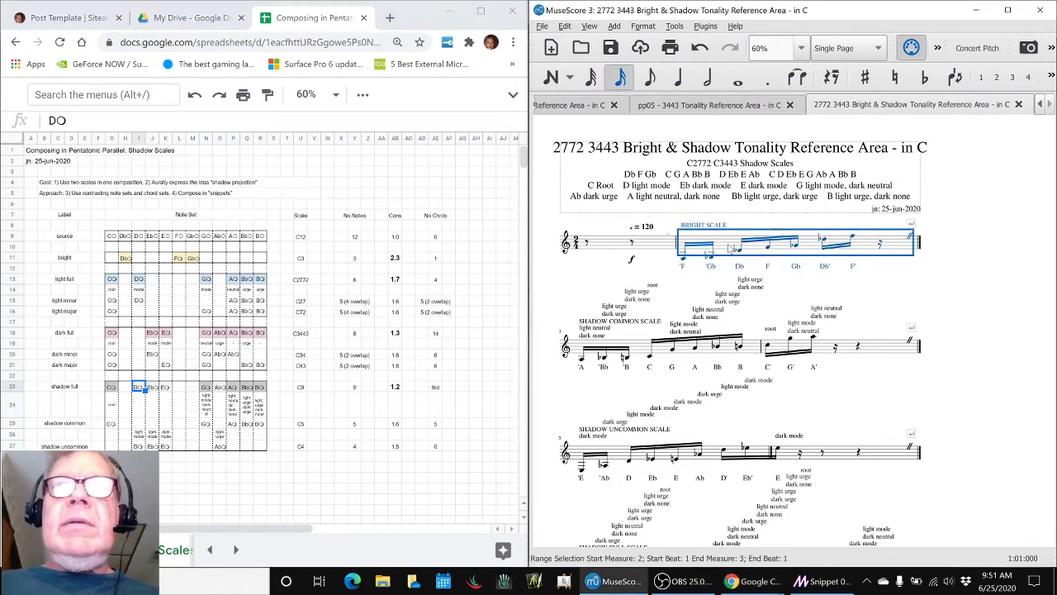
{"action": "key", "text": "space"}
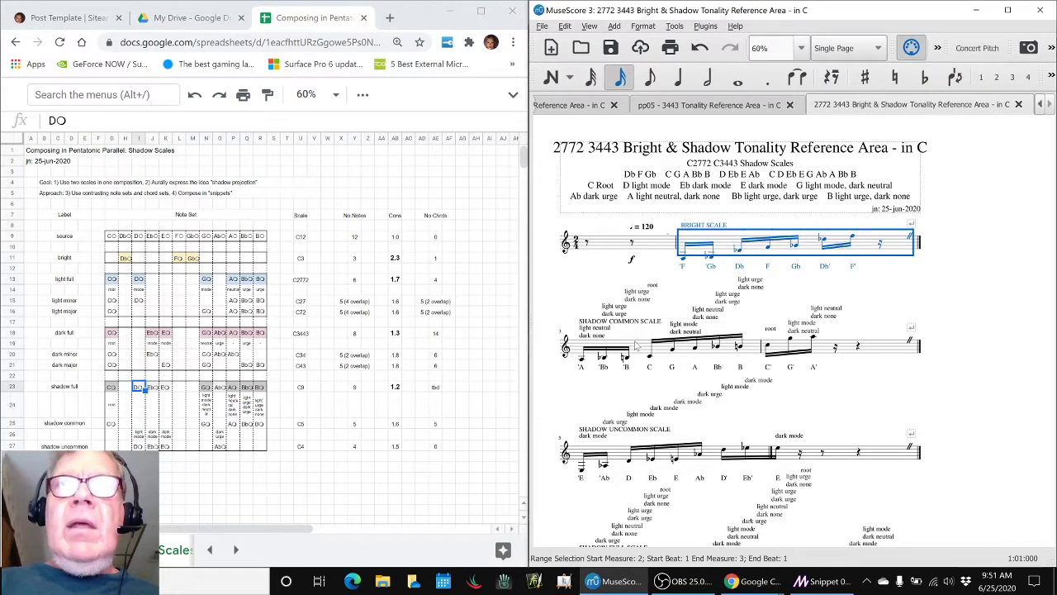
{"action": "left_click", "coordinate": [636, 347]}
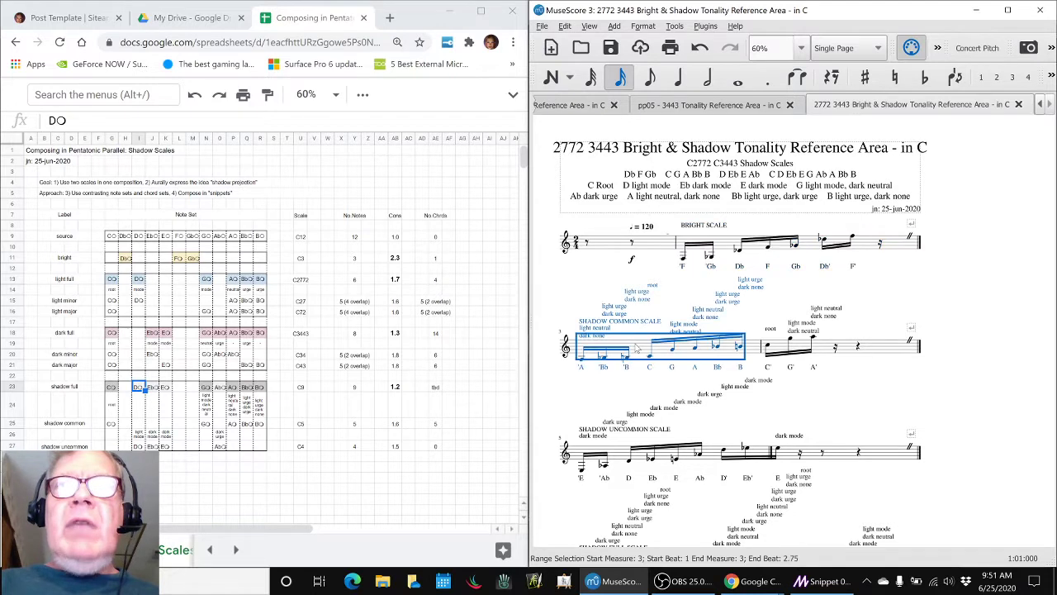
{"action": "key", "text": "space"}
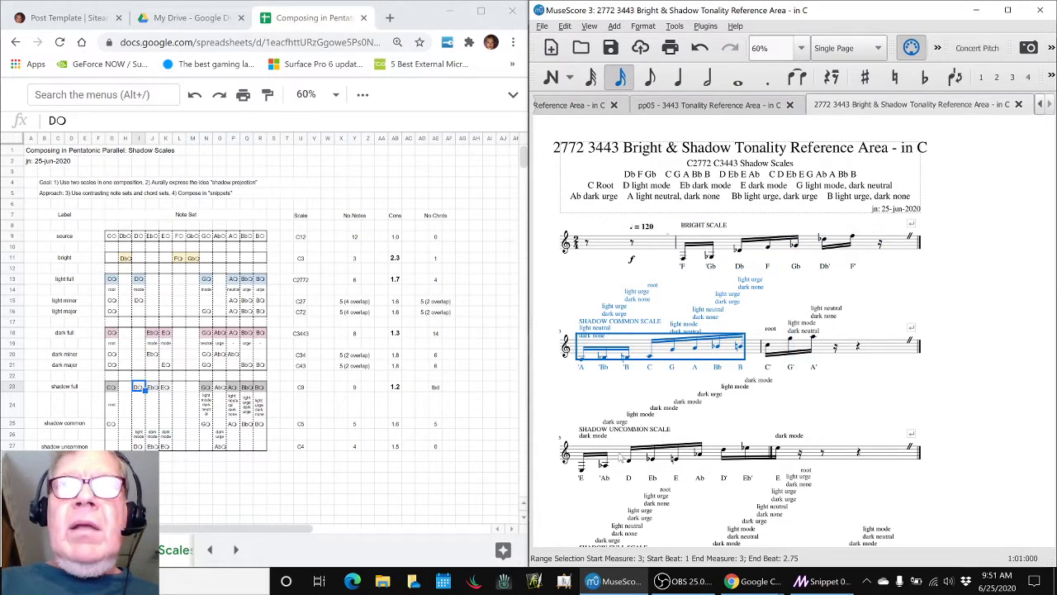
Step: Play the shadow uncommon measure, then measure 7 of the shadow full scale, and return to the top
{"action": "left_click", "coordinate": [621, 456]}
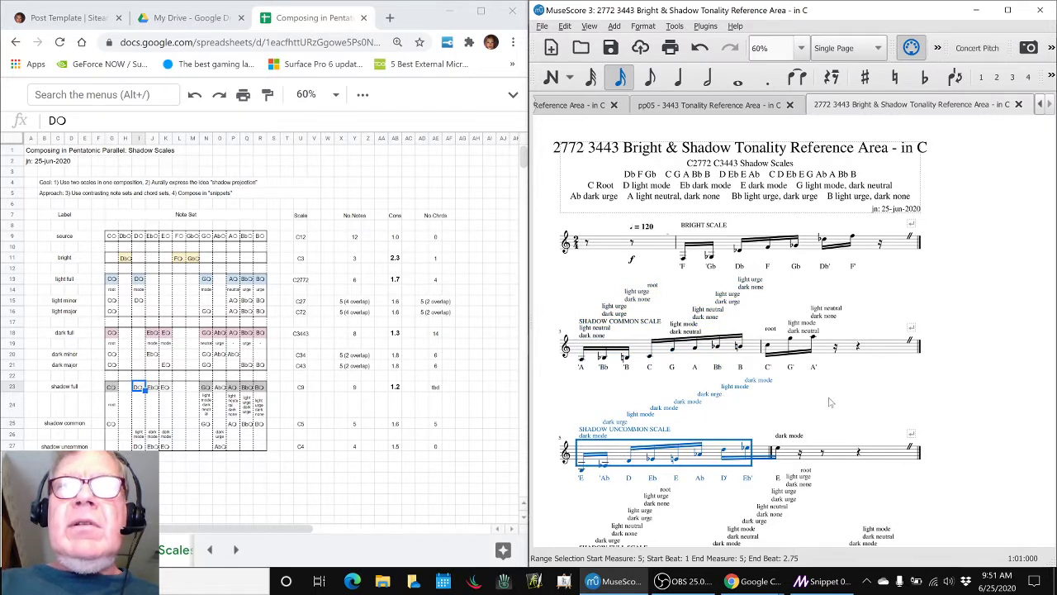
{"action": "key", "text": "space"}
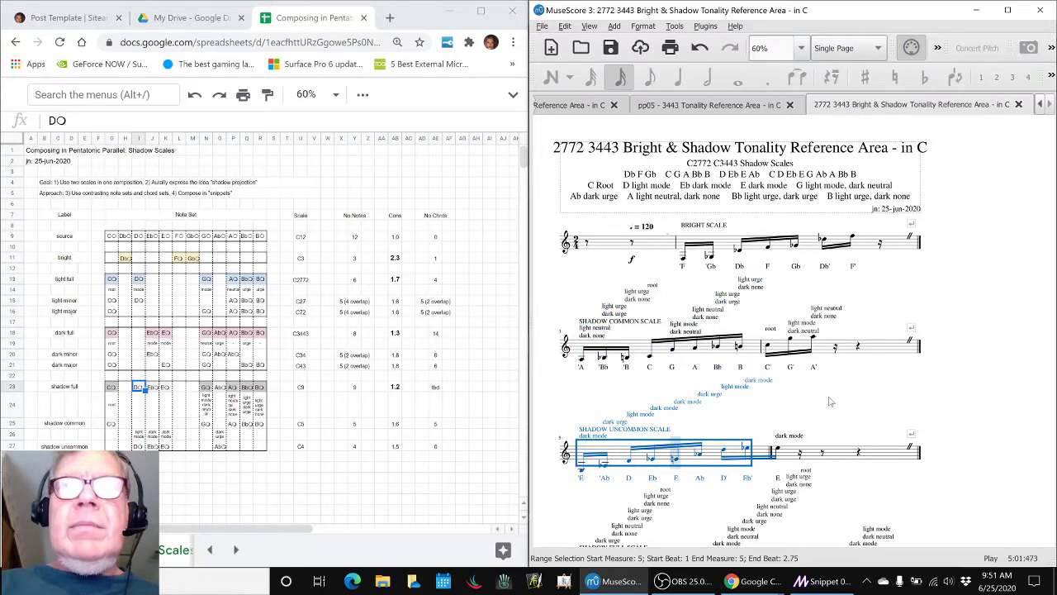
{"action": "key", "text": "Escape"}
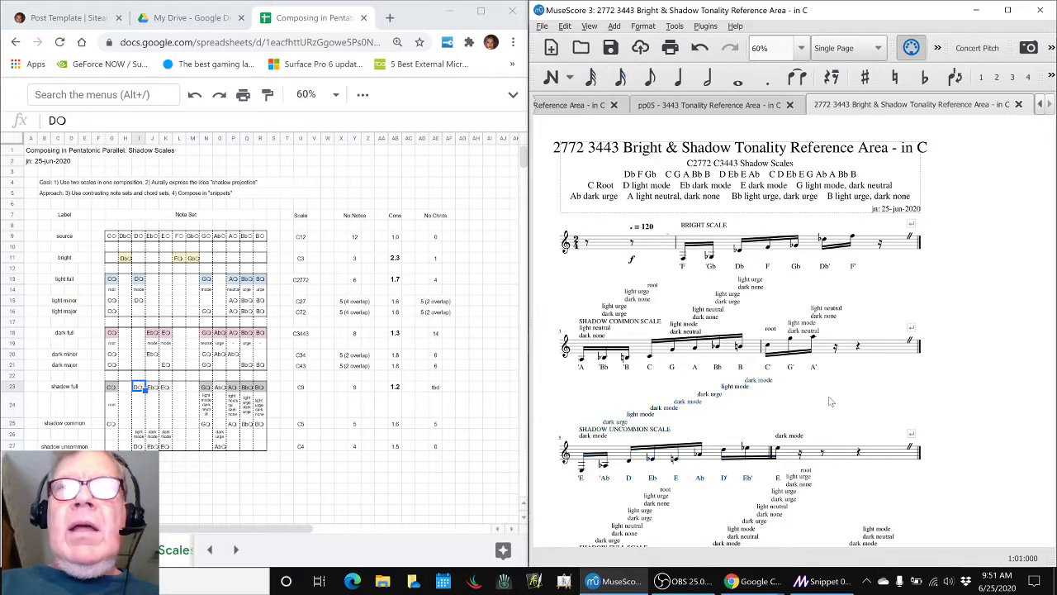
{"action": "scroll", "coordinate": [831, 402], "scroll_direction": "down", "scroll_amount": 3}
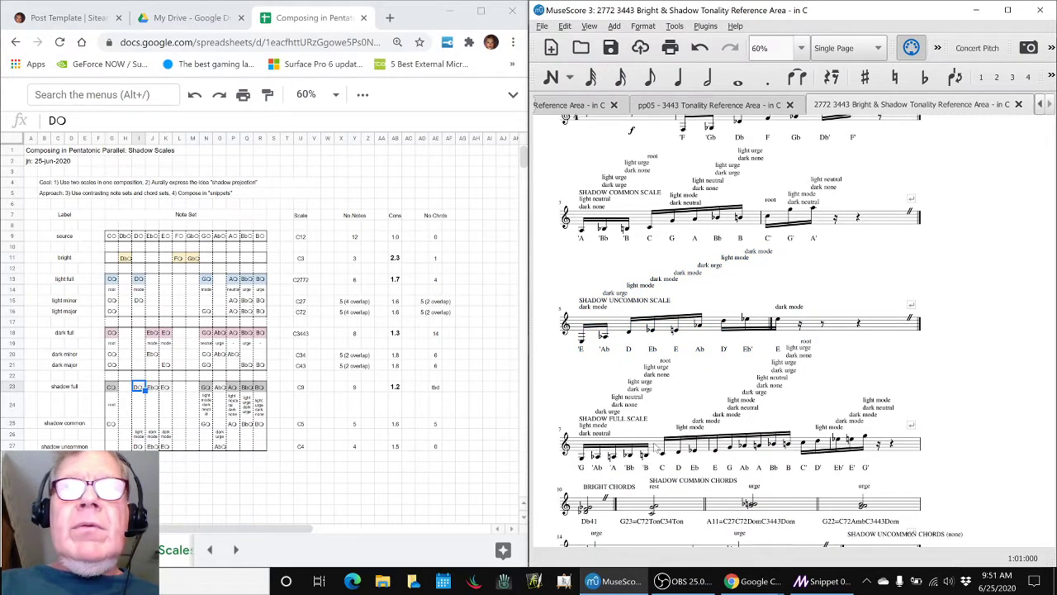
{"action": "left_click", "coordinate": [657, 446]}
{"action": "left_click", "coordinate": [688, 389]}
{"action": "key", "text": "space"}
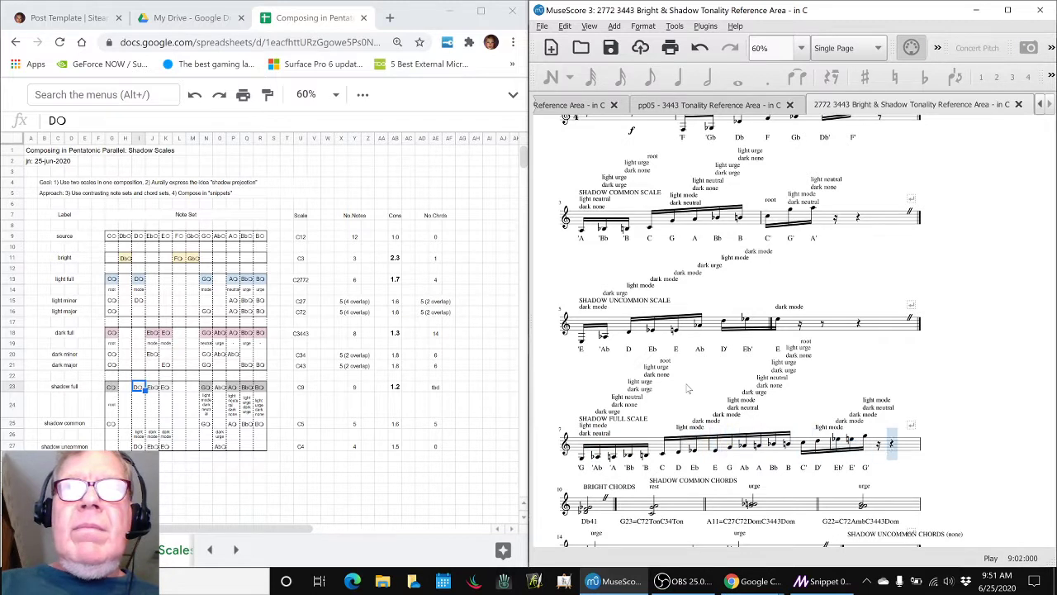
{"action": "key", "text": "space"}
{"action": "scroll", "coordinate": [936, 441], "scroll_direction": "up", "scroll_amount": 2}
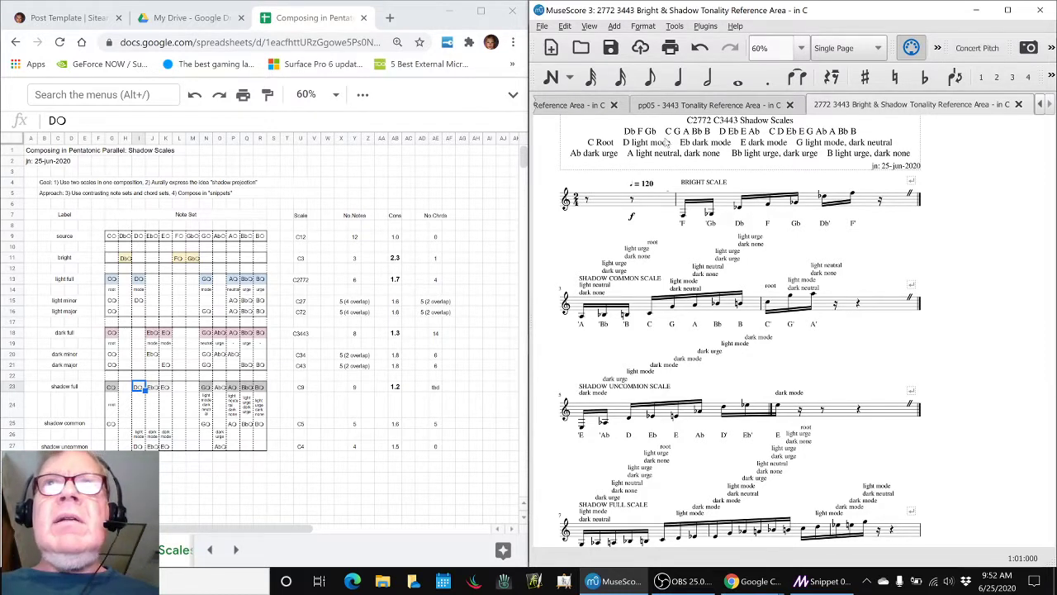
{"action": "left_click", "coordinate": [659, 106]}
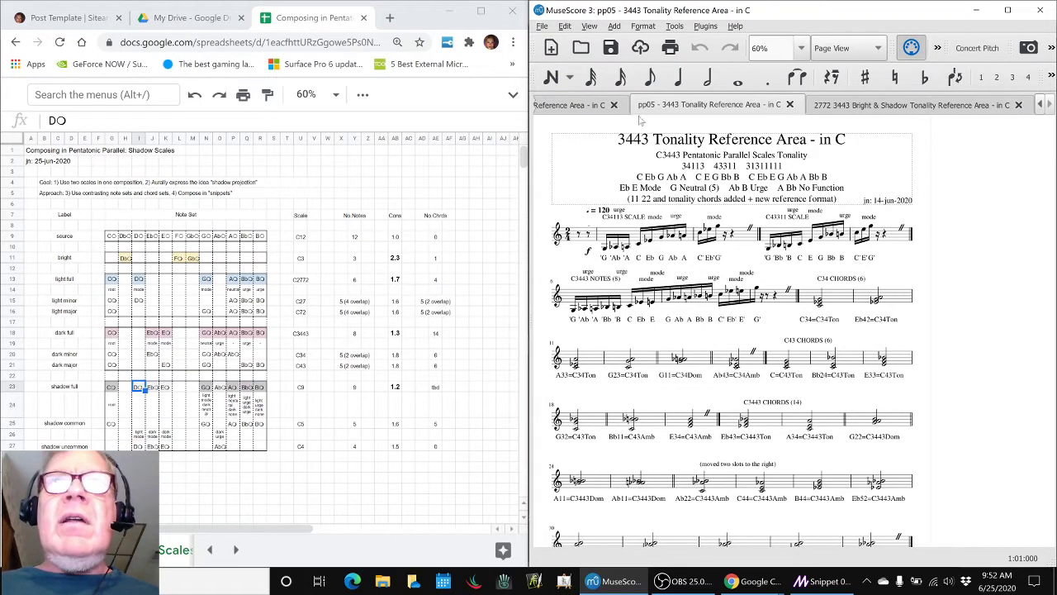
{"action": "left_click", "coordinate": [583, 105]}
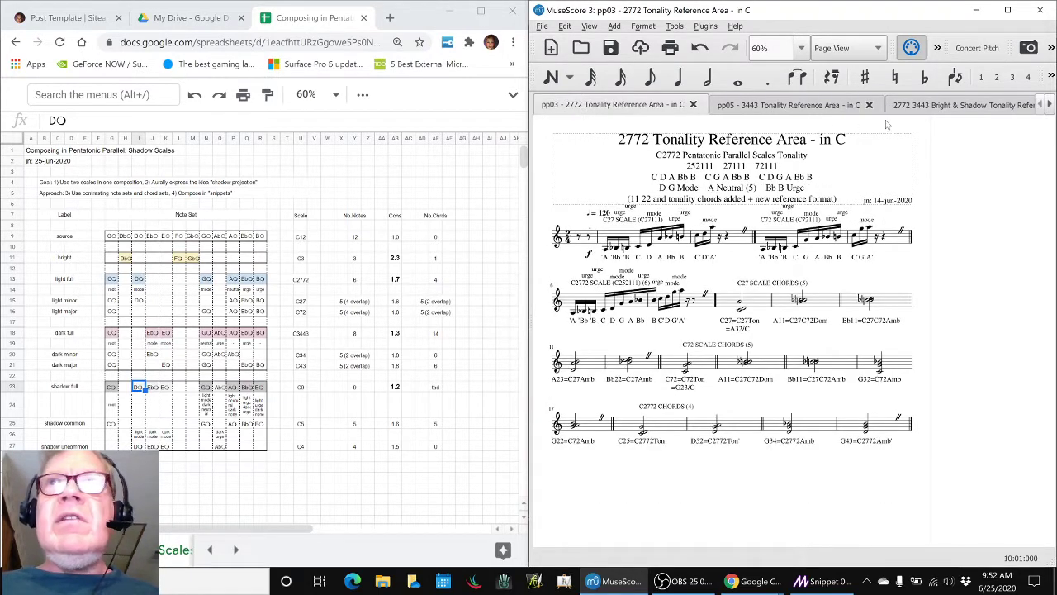
{"action": "left_click", "coordinate": [915, 107]}
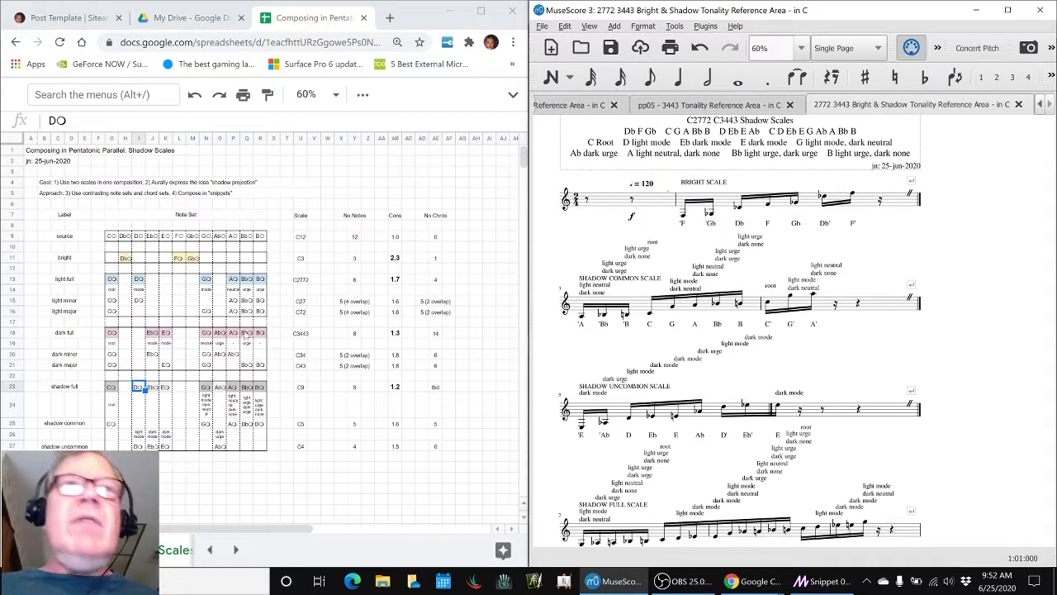
{"action": "left_click", "coordinate": [161, 358]}
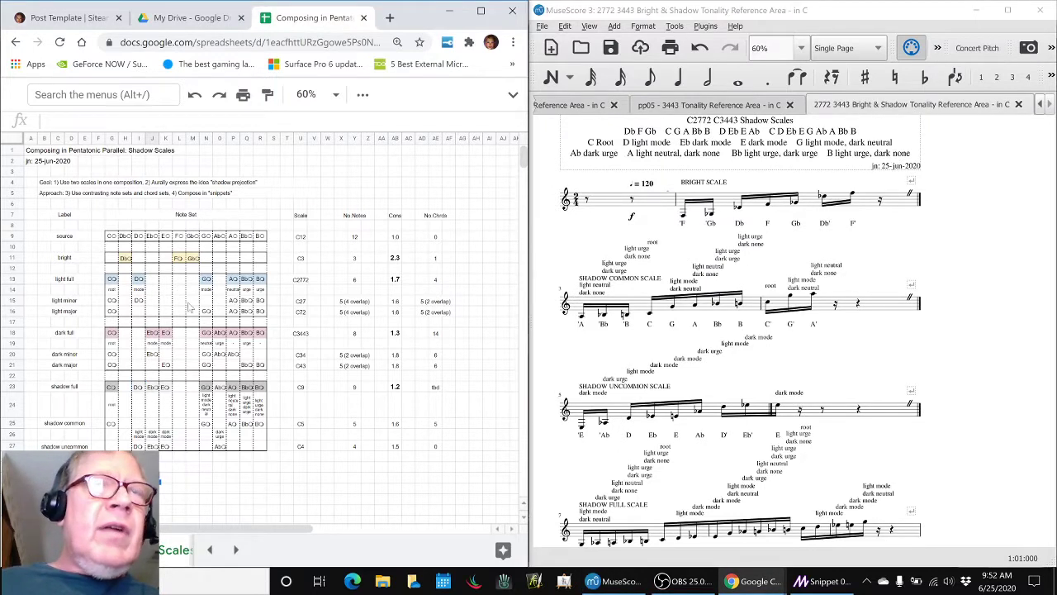
{"action": "left_click", "coordinate": [355, 245]}
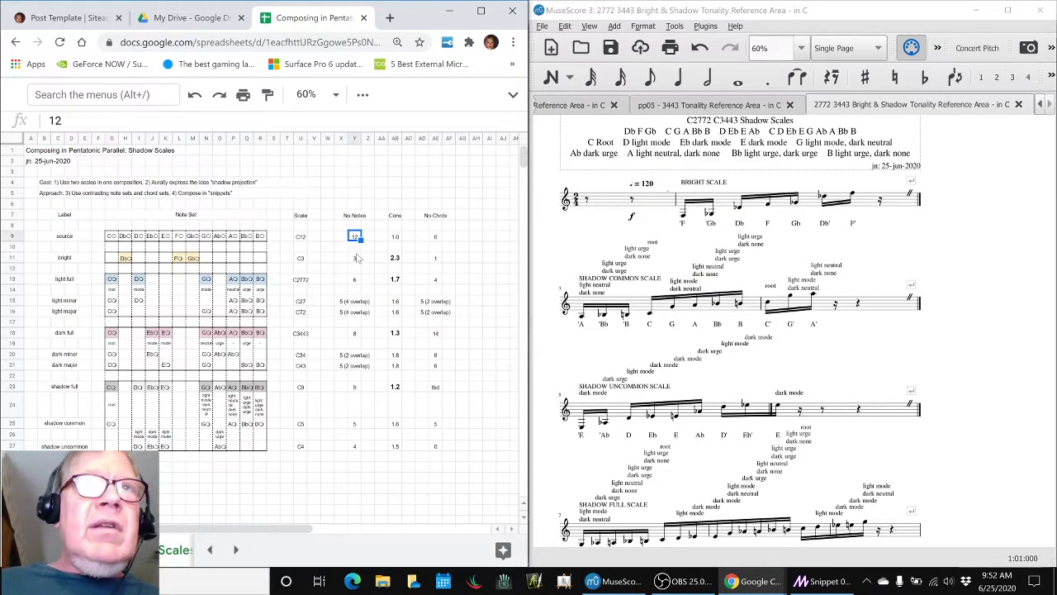
{"action": "left_click", "coordinate": [355, 281]}
{"action": "left_click", "coordinate": [355, 302]}
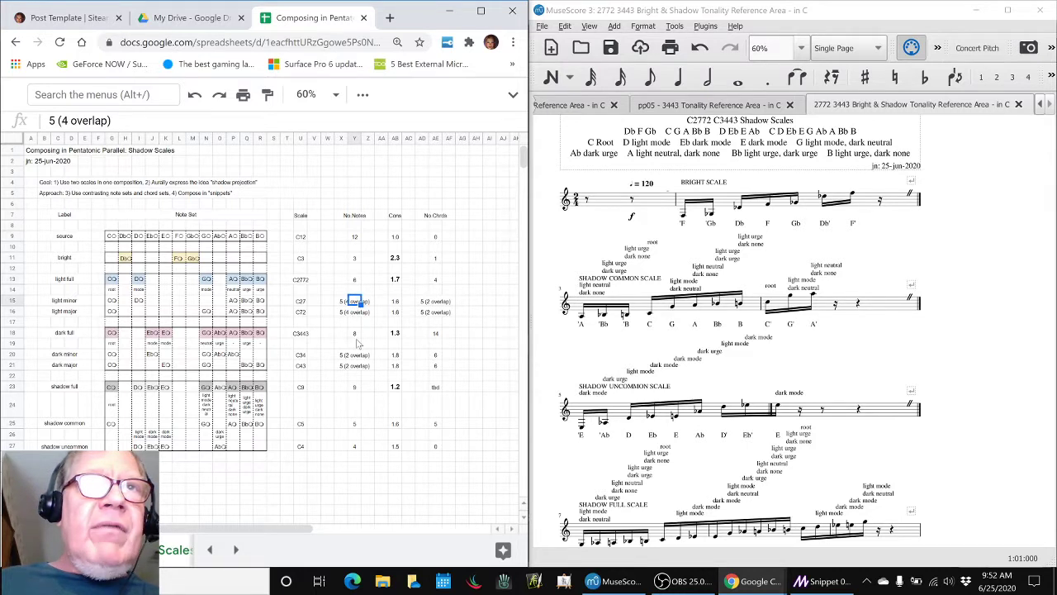
{"action": "left_click", "coordinate": [355, 334]}
{"action": "left_click", "coordinate": [346, 417]}
{"action": "left_click", "coordinate": [343, 447]}
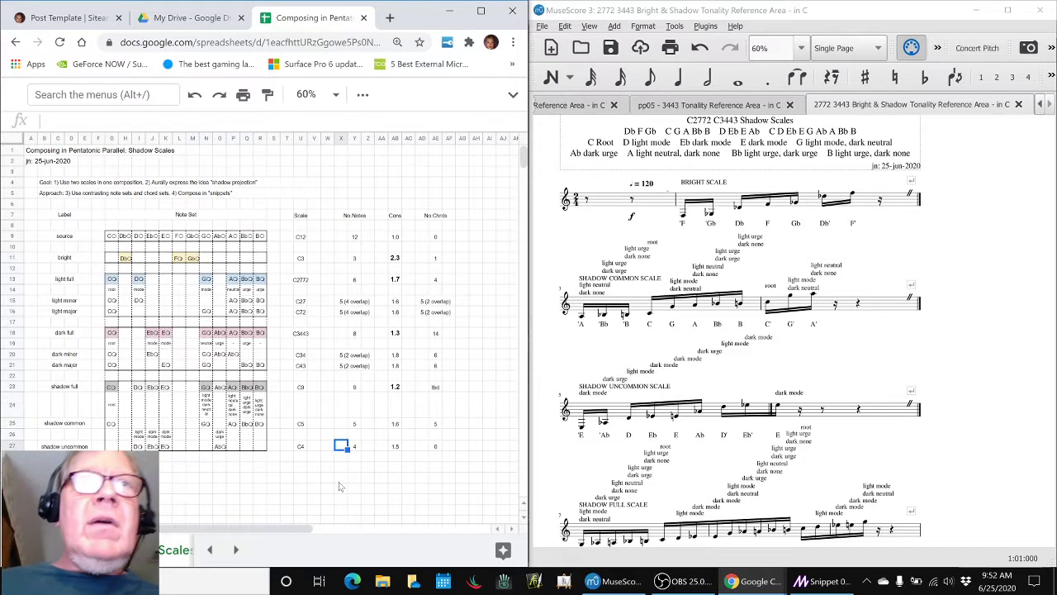
{"action": "left_click", "coordinate": [341, 481]}
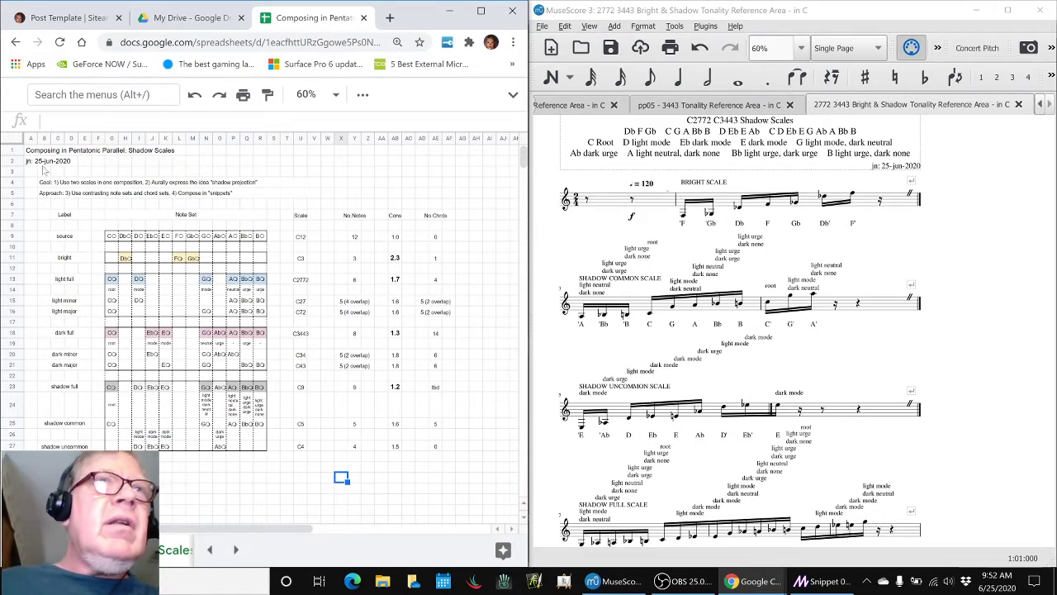
{"action": "left_click", "coordinate": [47, 192]}
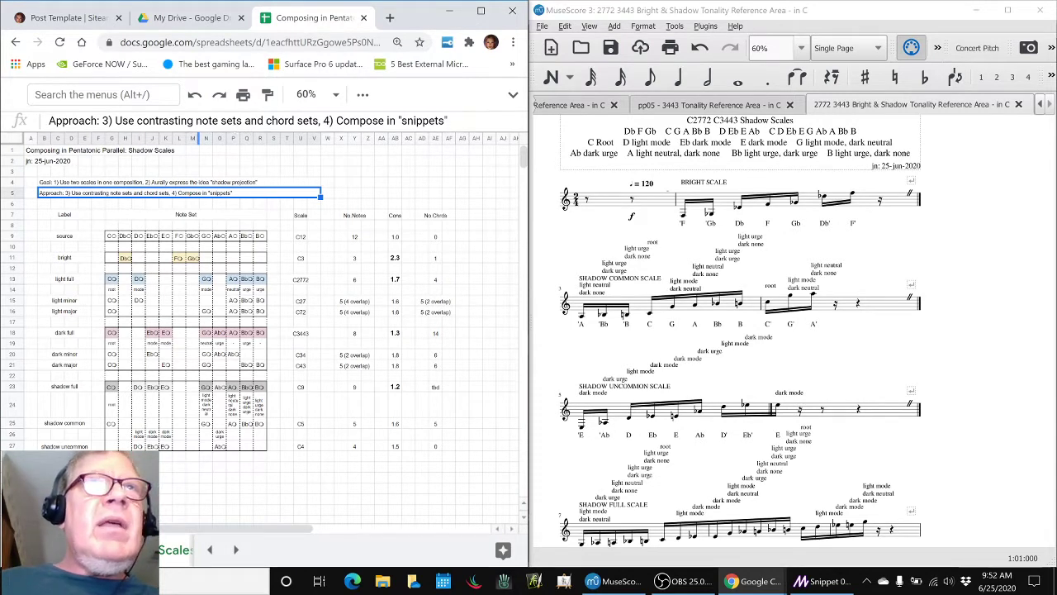
{"action": "left_click", "coordinate": [336, 121]}
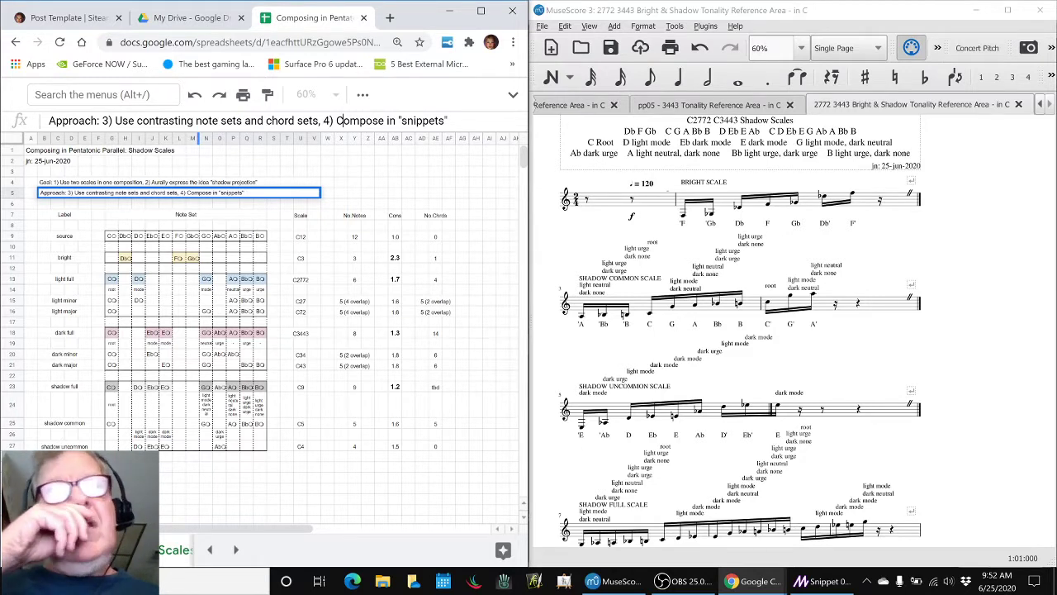
Step: Review the next steps in B13 and B14: double-check shadow full chords, brainstorm more melodies
{"action": "key", "text": "alt+Tab"}
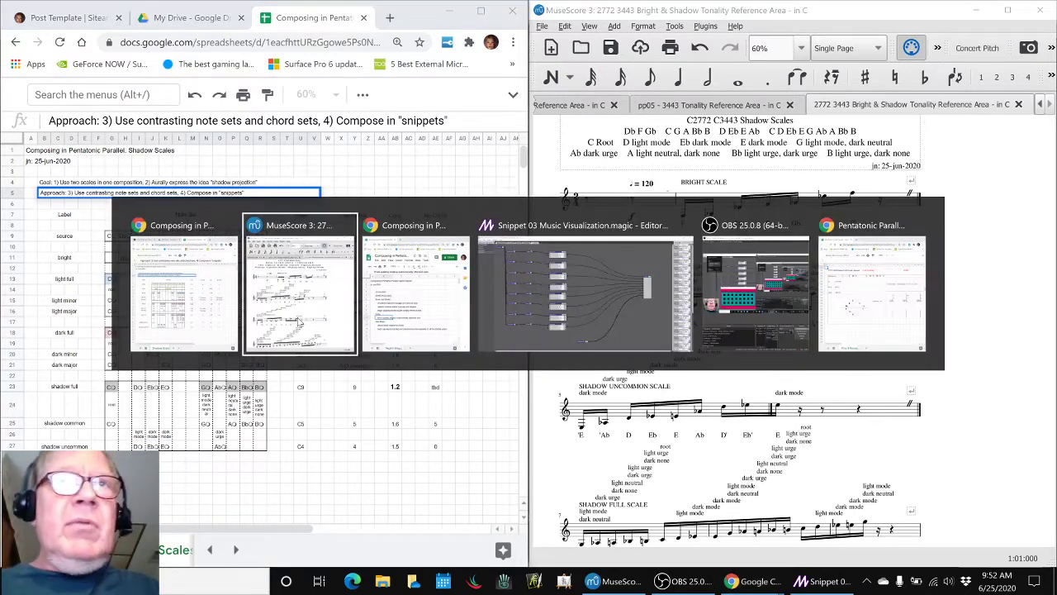
{"action": "key", "text": "alt+Tab"}
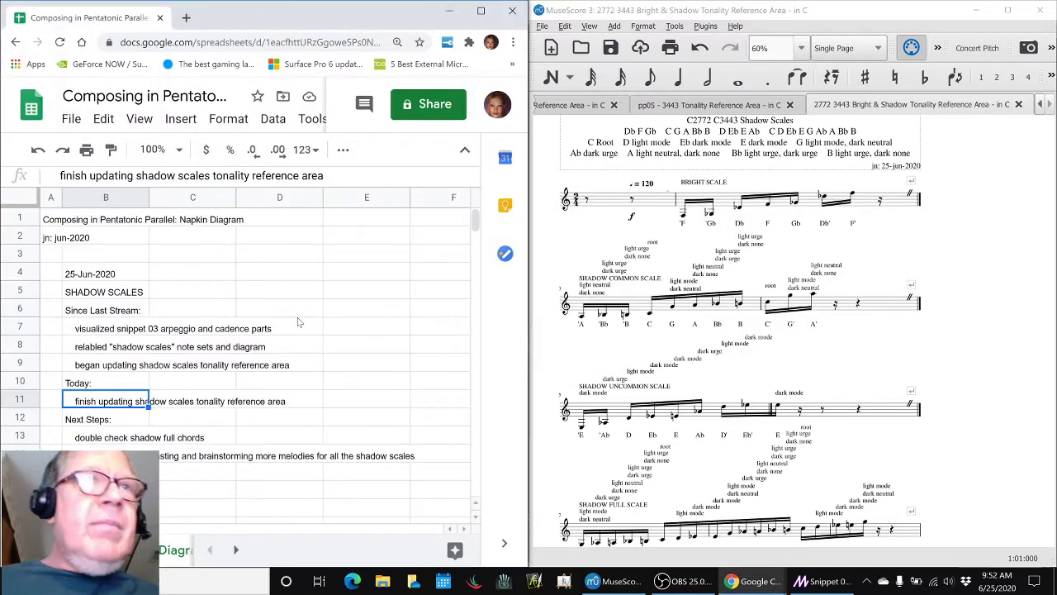
{"action": "left_click", "coordinate": [91, 441]}
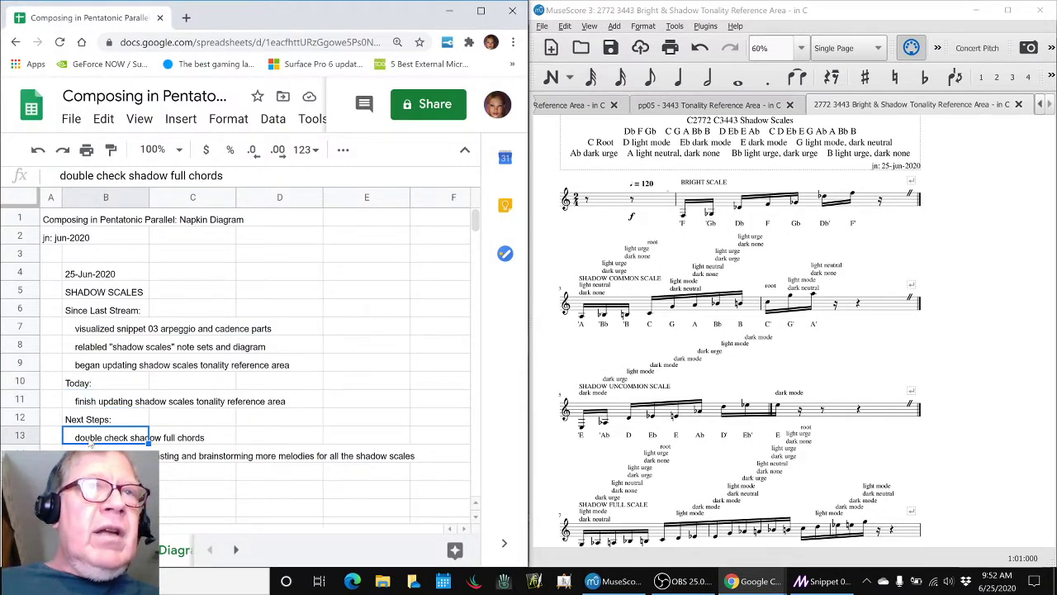
{"action": "left_click", "coordinate": [106, 455]}
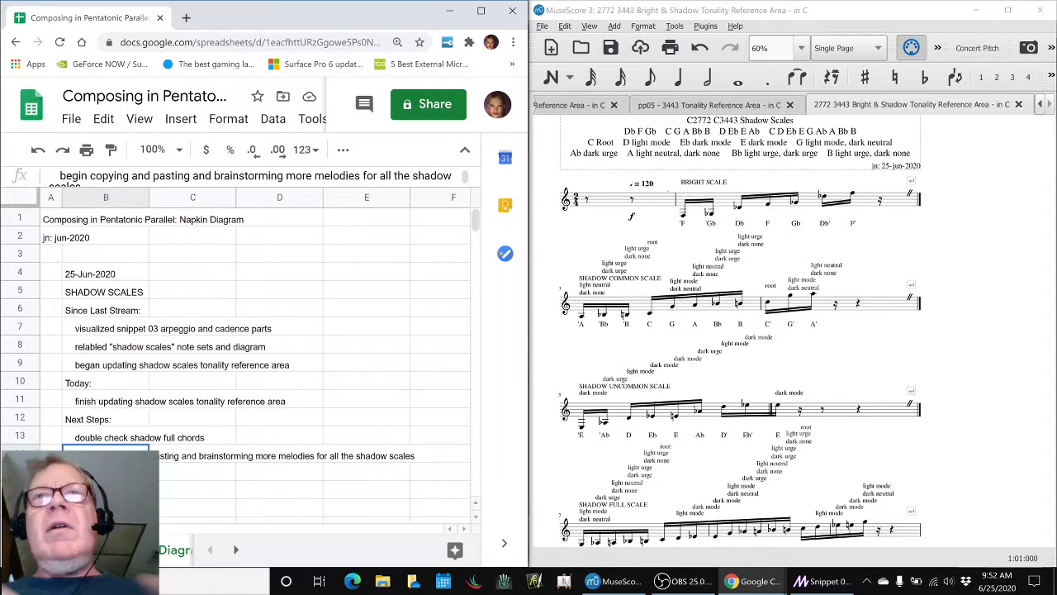
Step: Scroll down to the chord staves in the score, then switch to the Snippet 03 visualization
{"action": "left_click", "coordinate": [971, 385]}
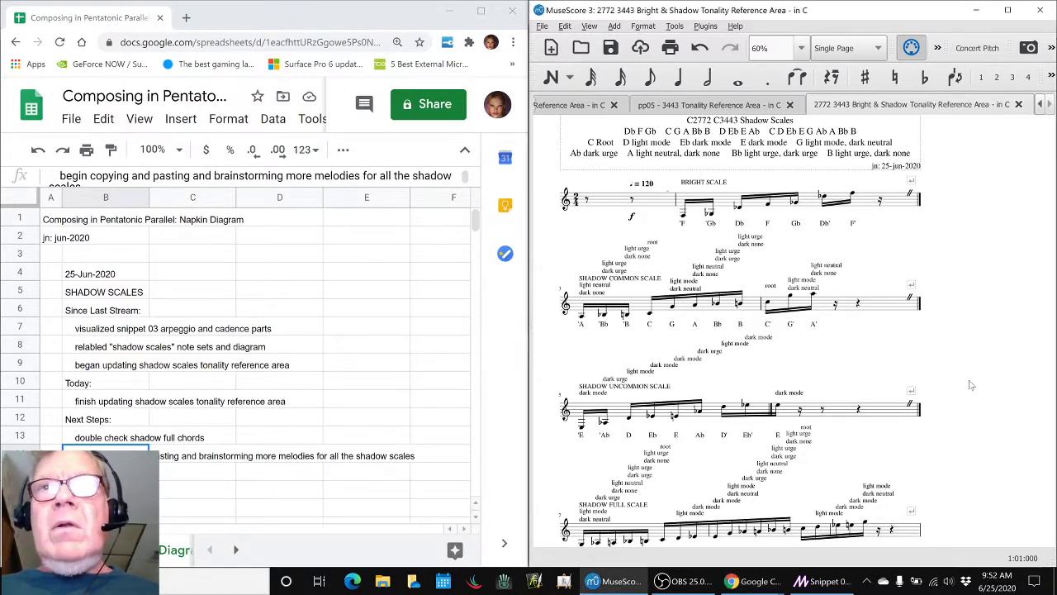
{"action": "scroll", "coordinate": [959, 364], "scroll_direction": "down", "scroll_amount": 3}
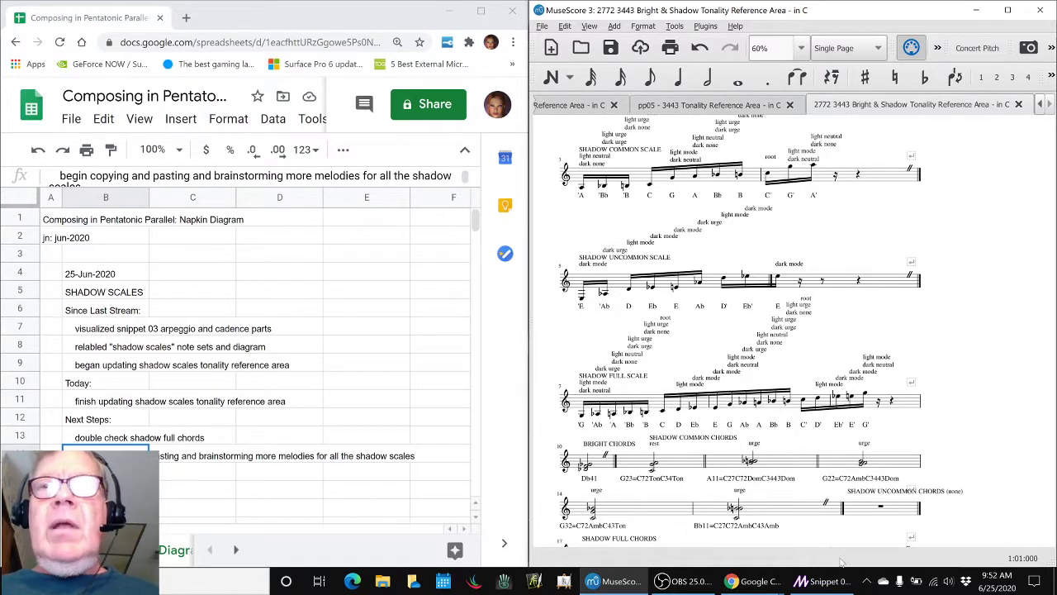
{"action": "left_click", "coordinate": [818, 581]}
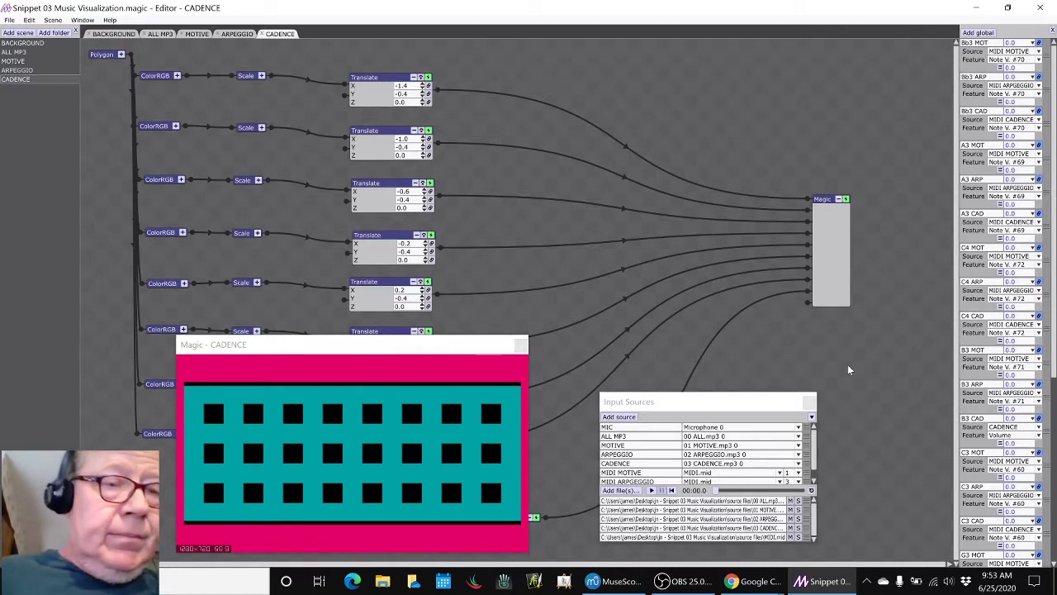
Step: Play the CADENCE visualization with its preview moved up and right, then bring OBS forward
{"action": "key", "text": "space"}
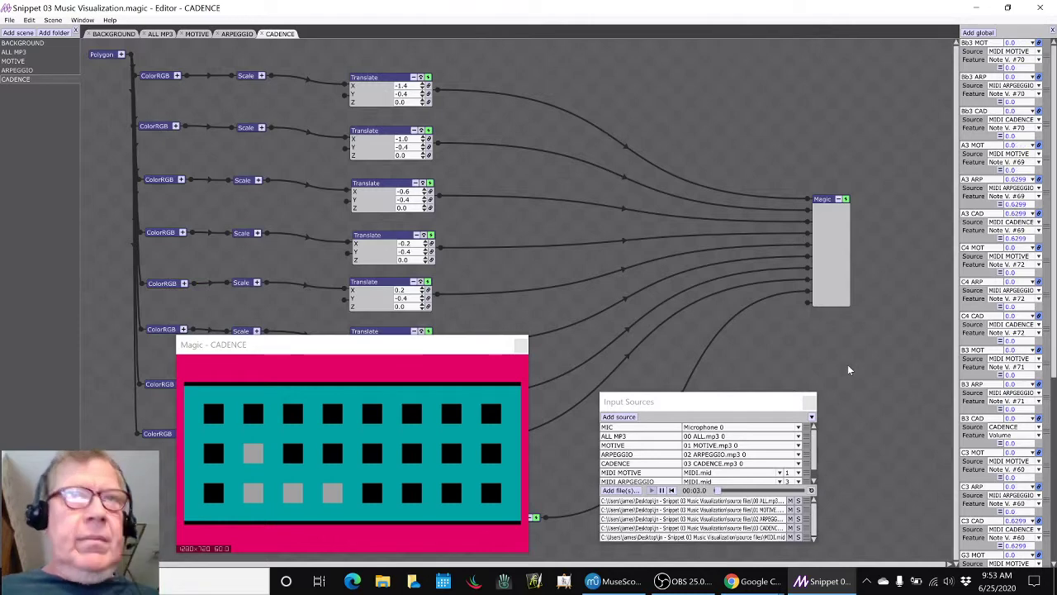
{"action": "left_click_drag", "start_coordinate": [486, 345], "coordinate": [804, 79]}
{"action": "left_click", "coordinate": [975, 7]}
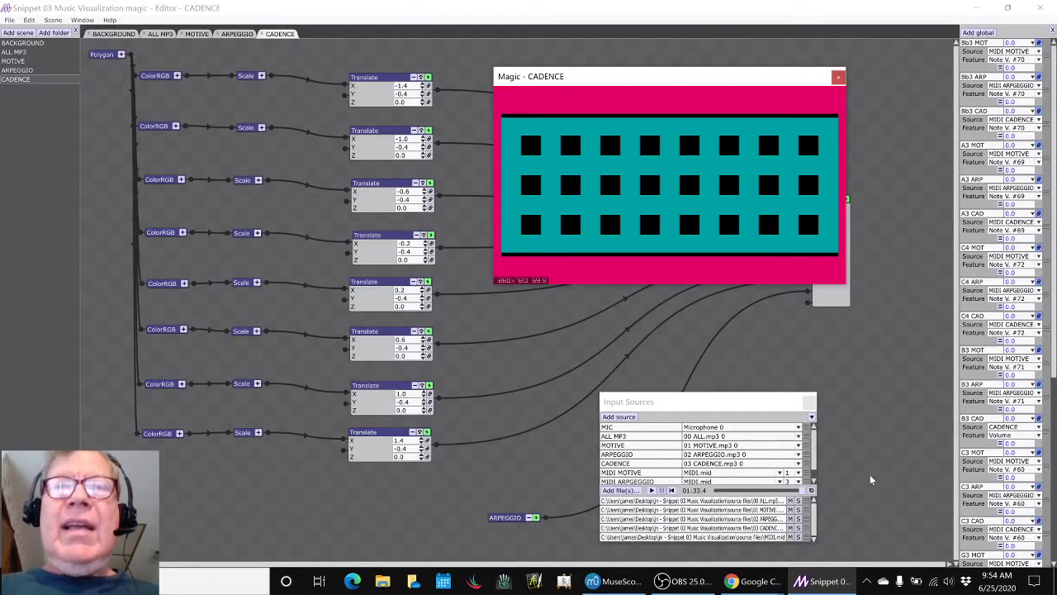
{"action": "left_click", "coordinate": [671, 581]}
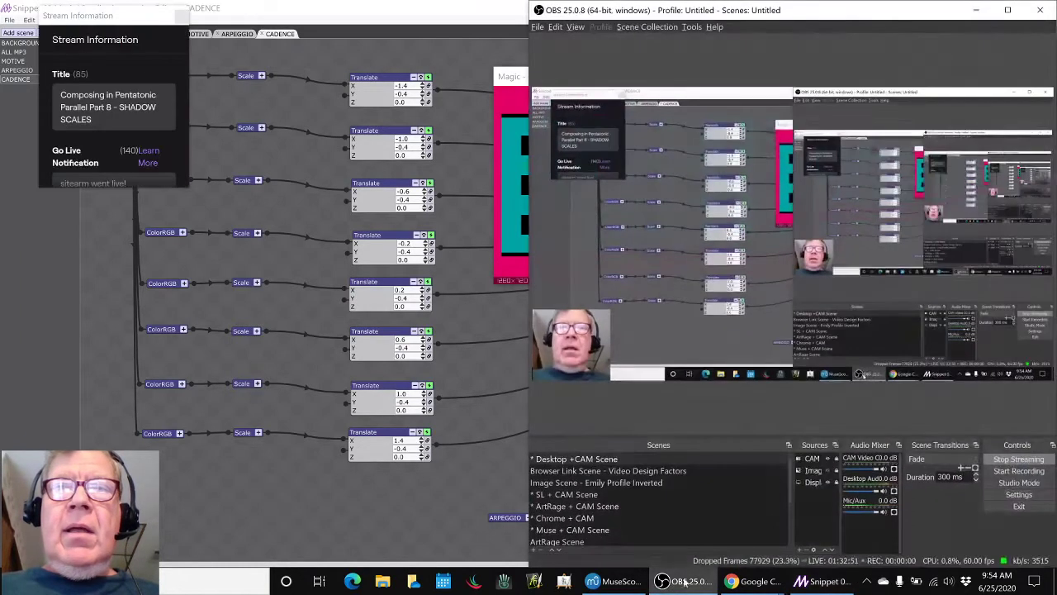